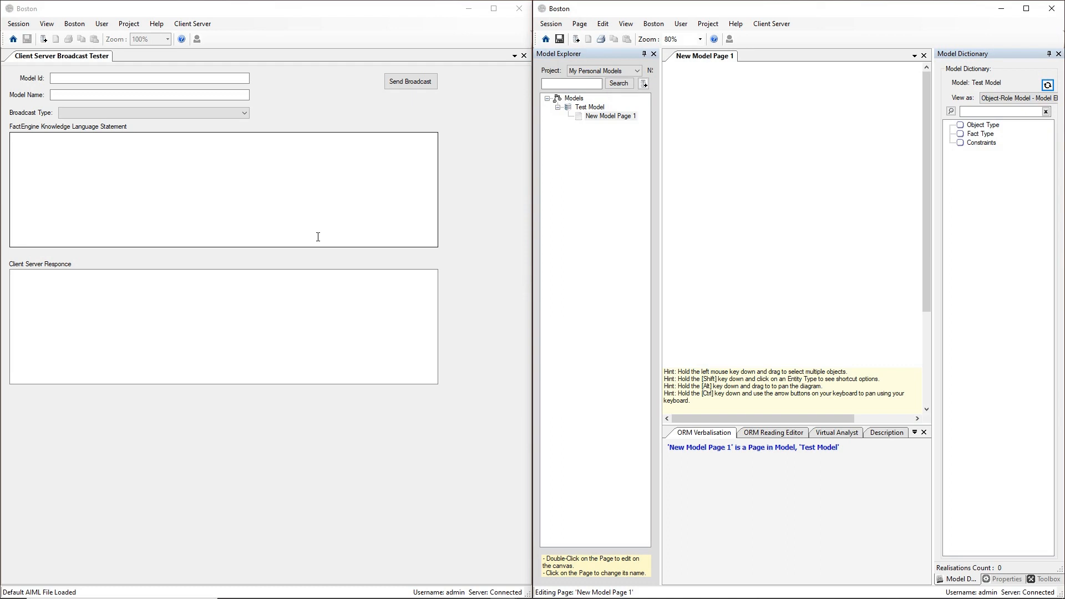
Retrieve the model ID for the model named "Test Model" by sending a ModelGetModelIdByModelName broadcast.
left_click(217, 95)
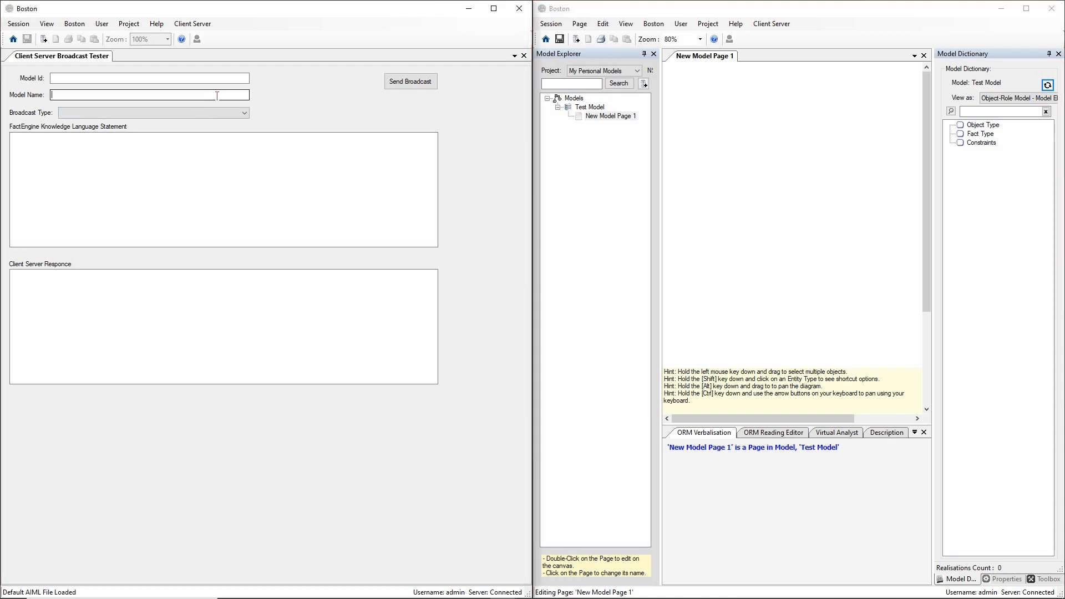
type("Te")
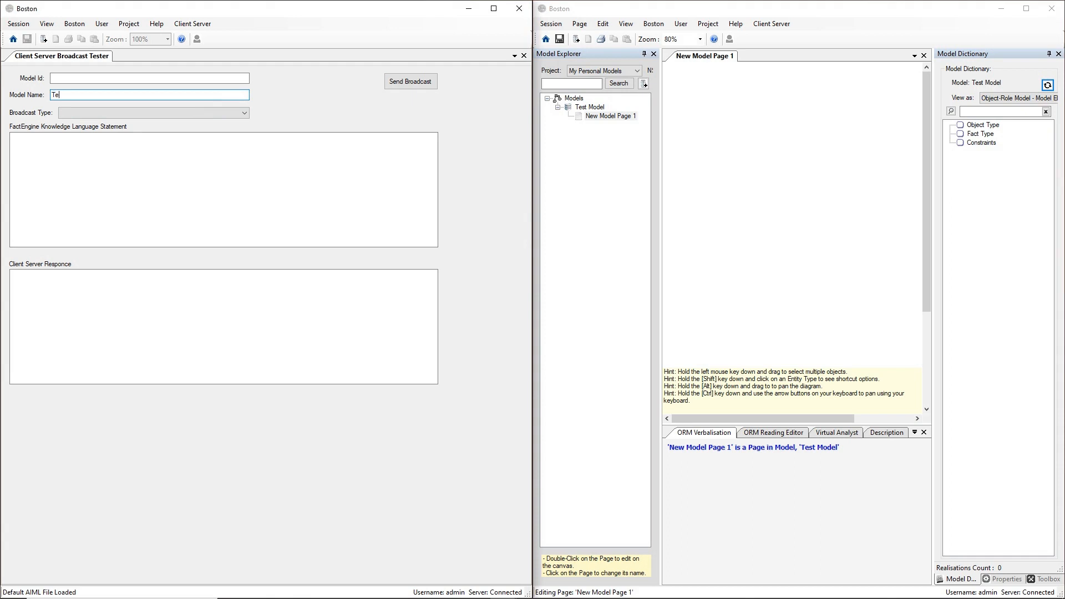
type("st Model")
left_click(213, 115)
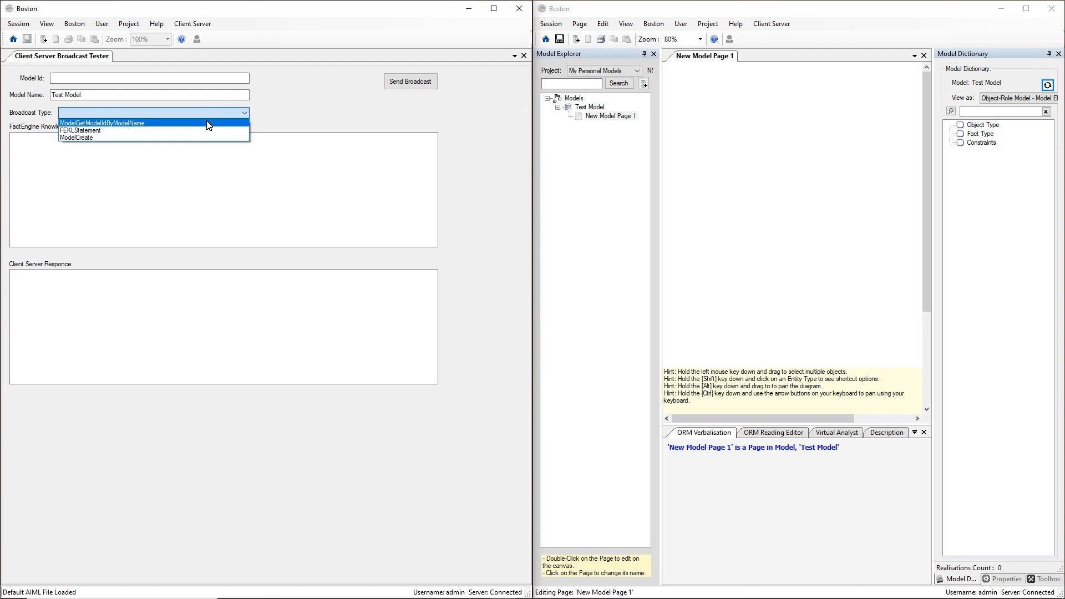
left_click(209, 125)
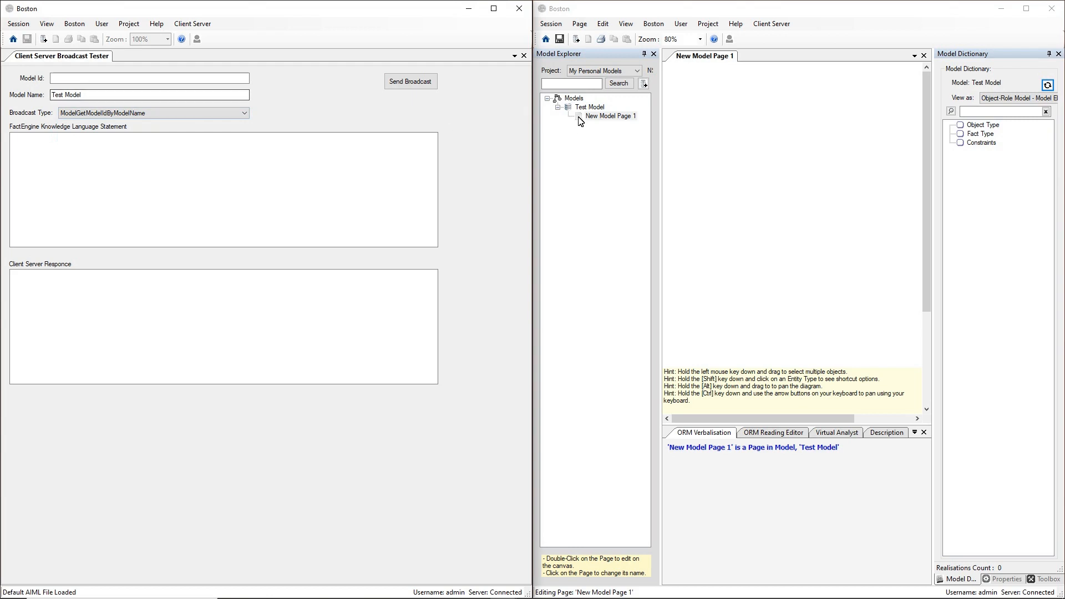
left_click(407, 83)
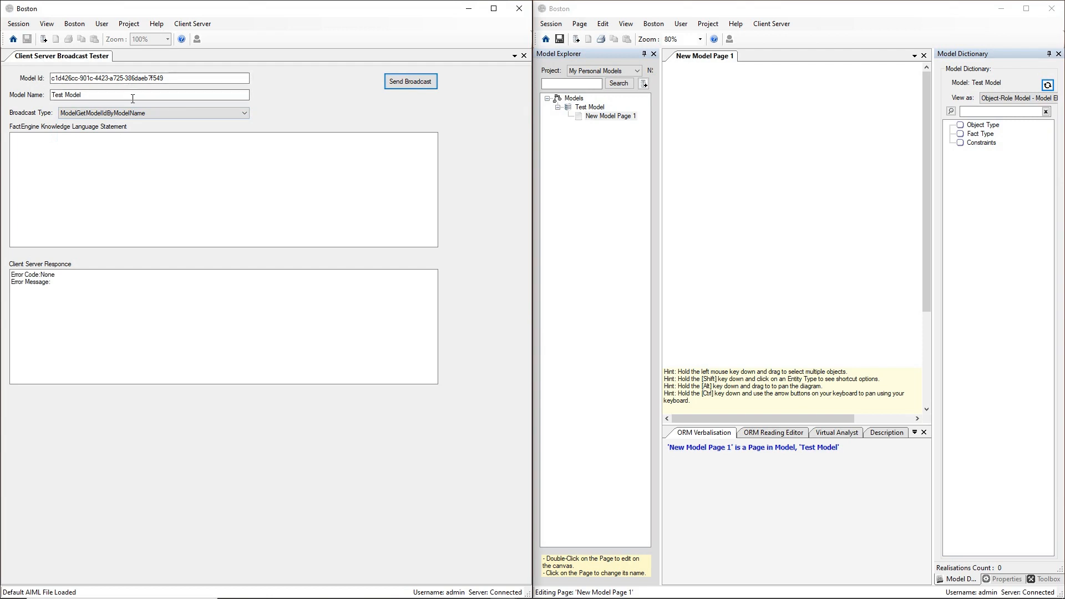
Set the broadcast type to FEKLStatement and broadcast the statement "Person IS A CONCEPT".
left_click(143, 115)
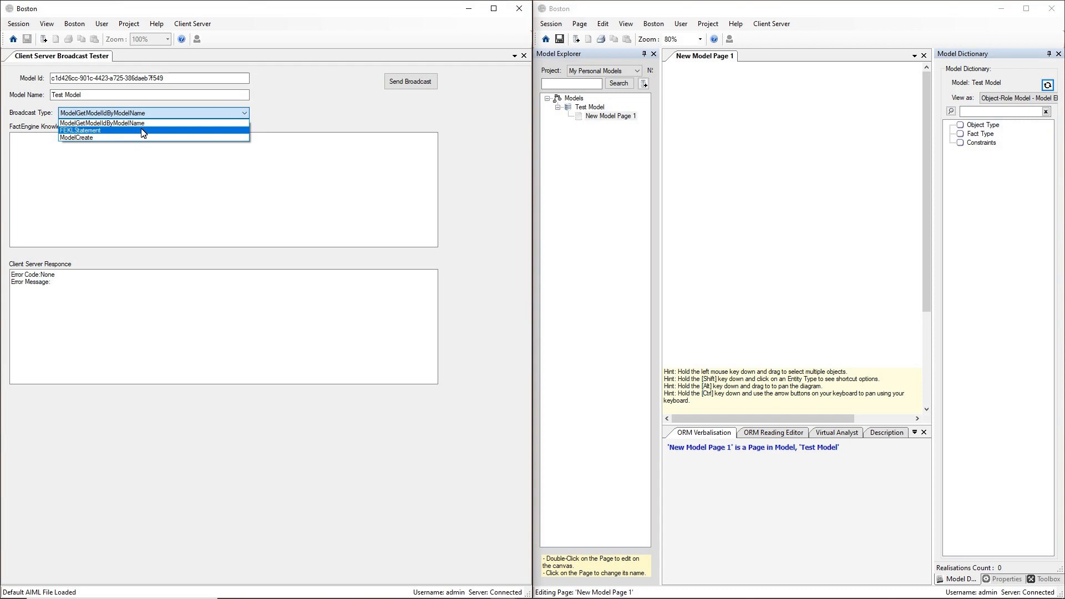
left_click(143, 133)
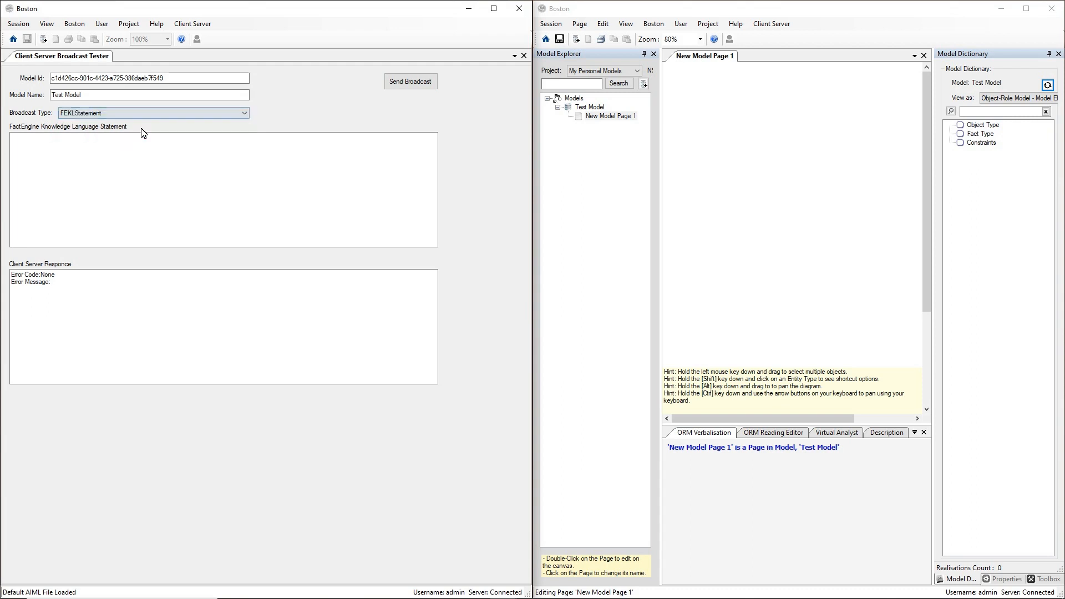
left_click(157, 162)
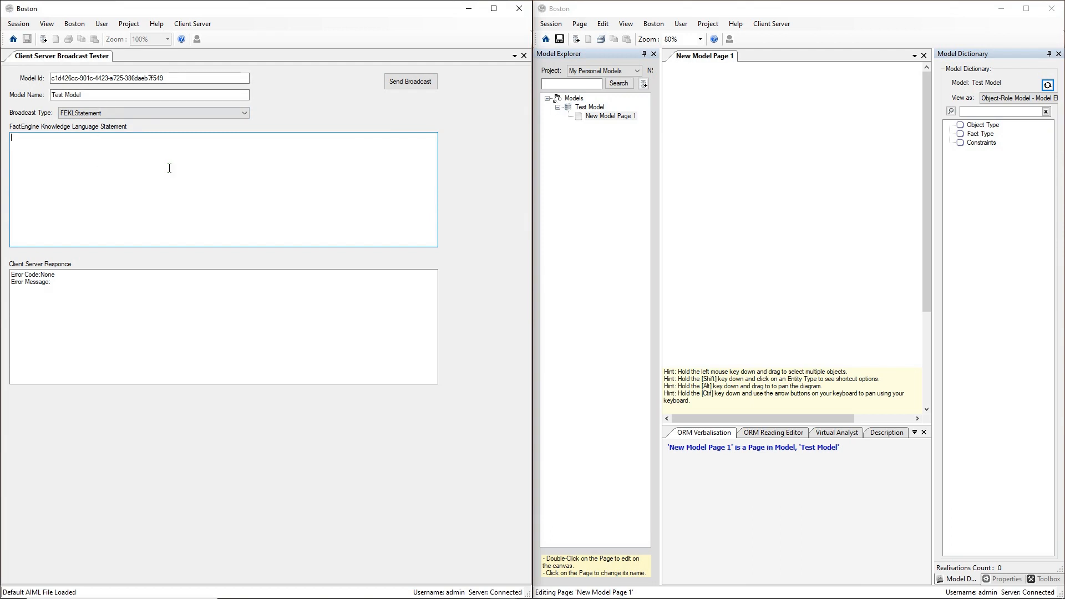
type("Person IS A CONCEPT")
left_click(403, 86)
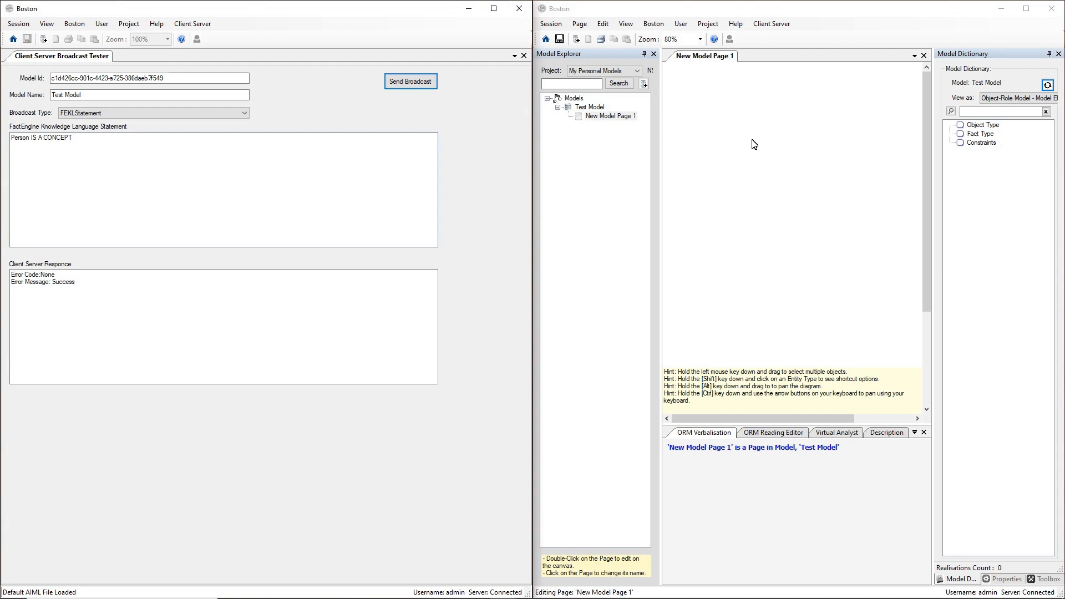
Refresh the model dictionary of Test Model and expand its General Concepts to check the entries.
left_click(1047, 86)
left_click(1047, 86)
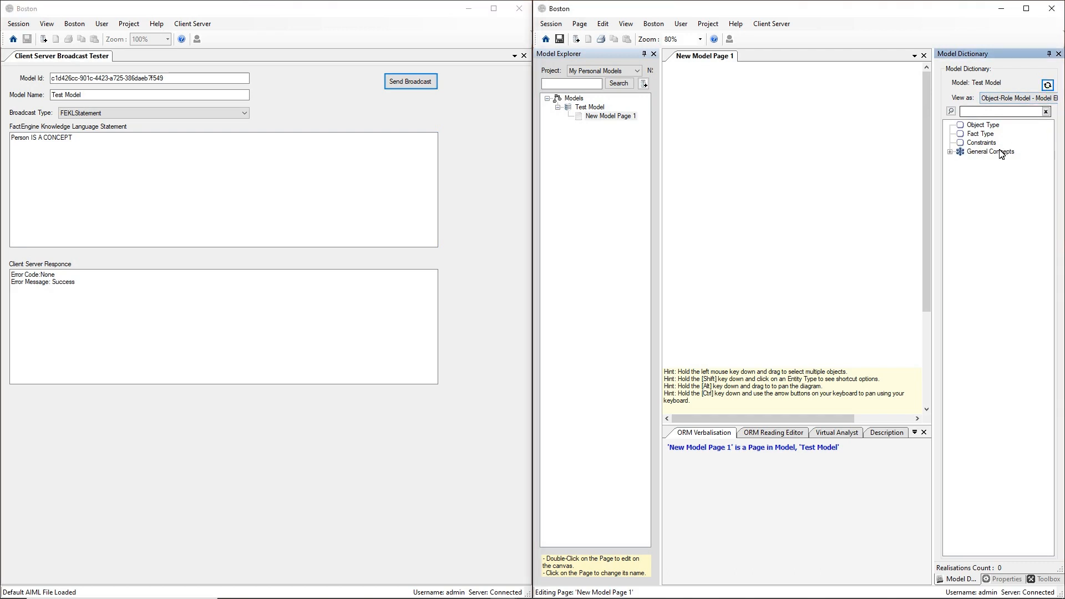
left_click(950, 153)
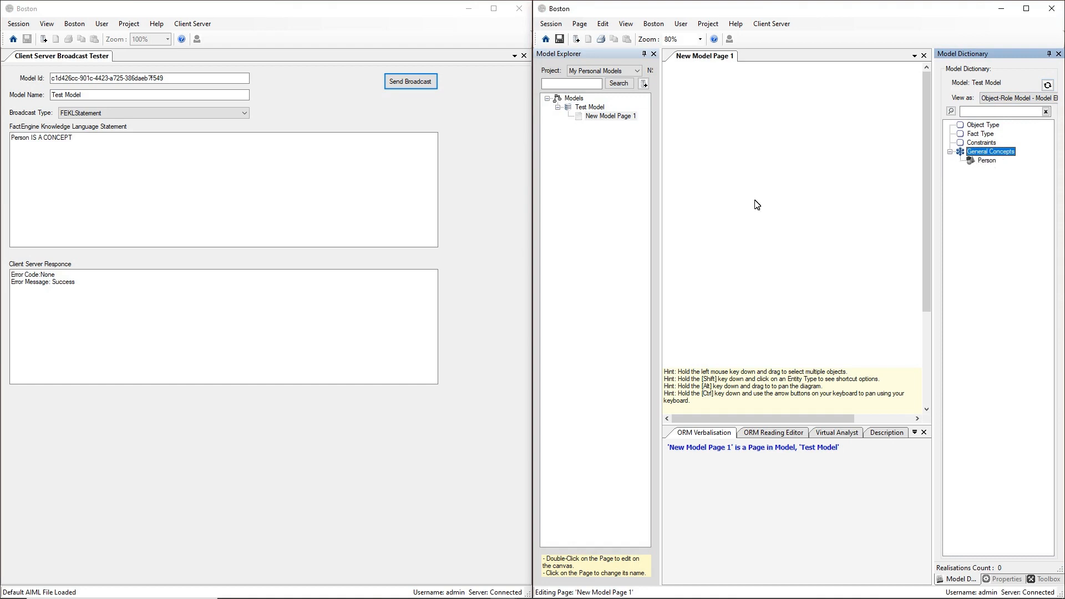
Change the statement to "Car Type IS A CONCEPT" and broadcast it.
left_click(301, 162)
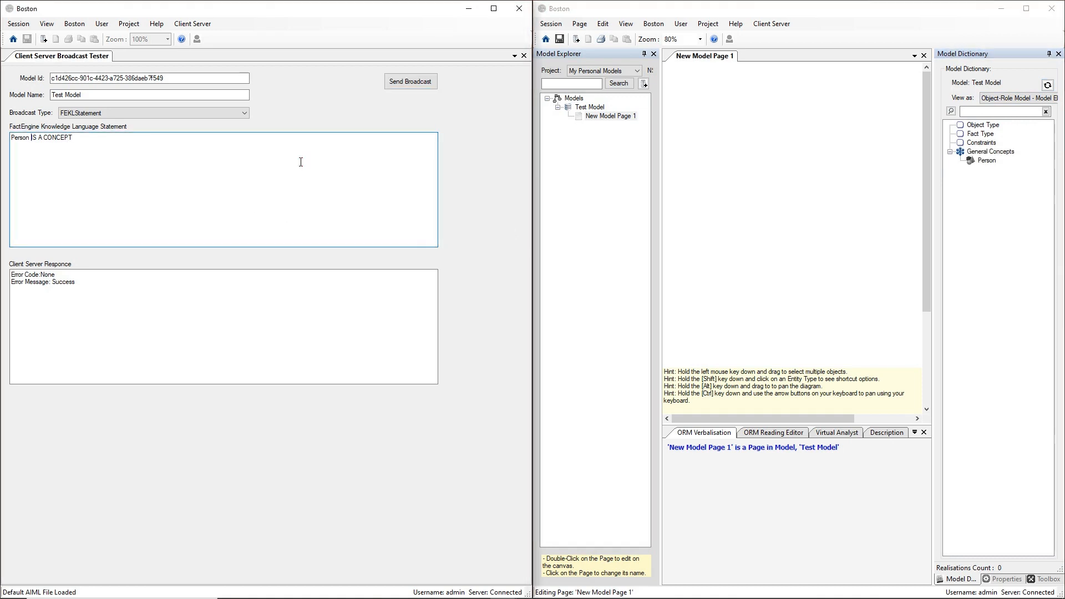
key("shift+End")
key("Home")
key("shift+Right")
key("shift+Right")
key("shift+Right")
key("shift+Right")
type("Car Type")
left_click(405, 83)
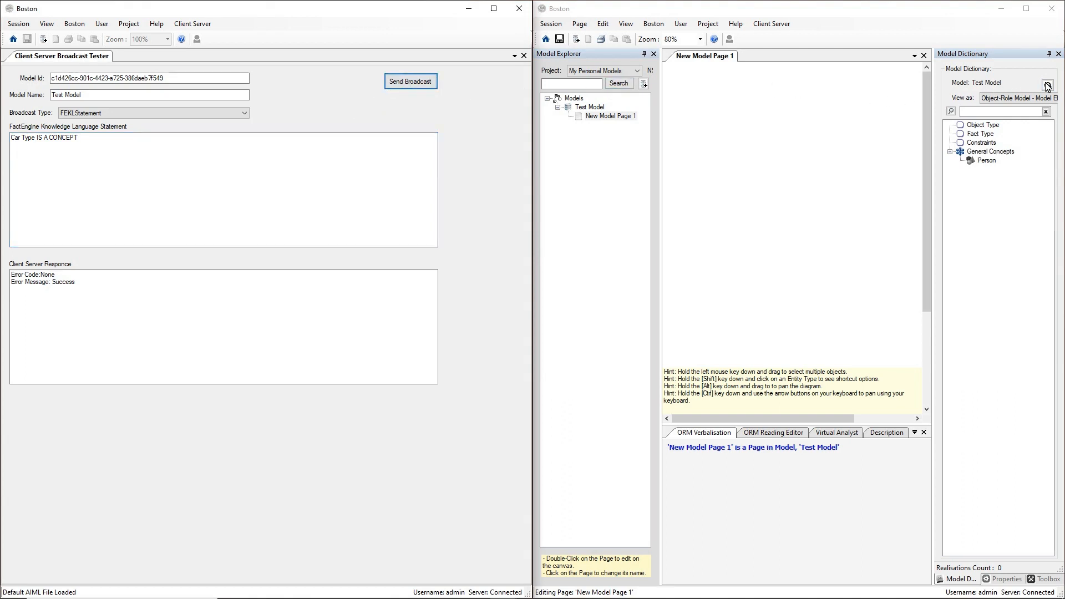
Refresh the model dictionary, expand General Concepts, and view the conversion options for the Car Type concept.
left_click(1048, 86)
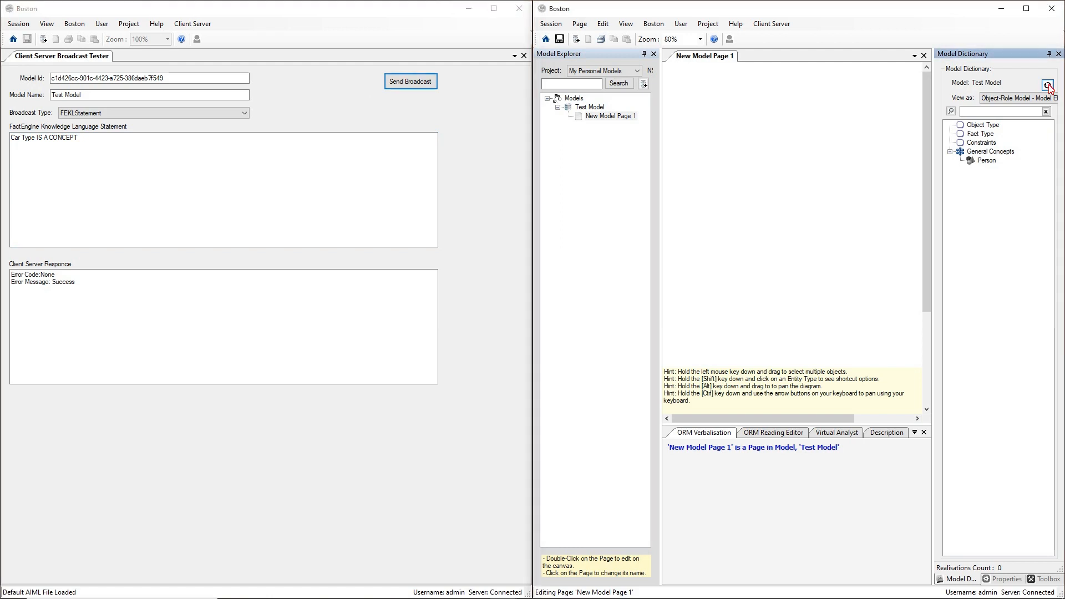
left_click(950, 152)
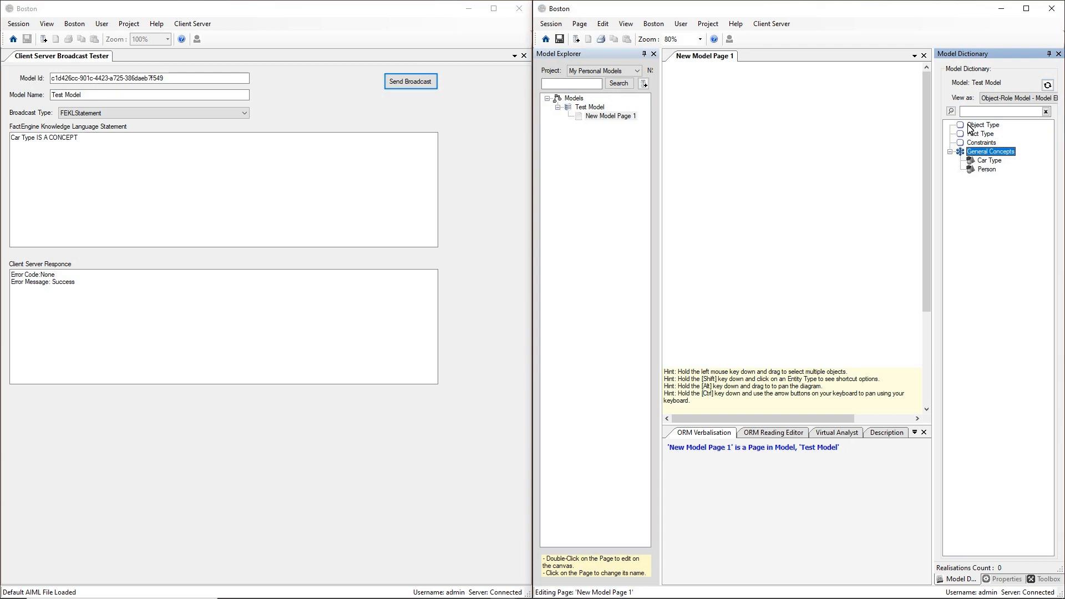
left_click(982, 162)
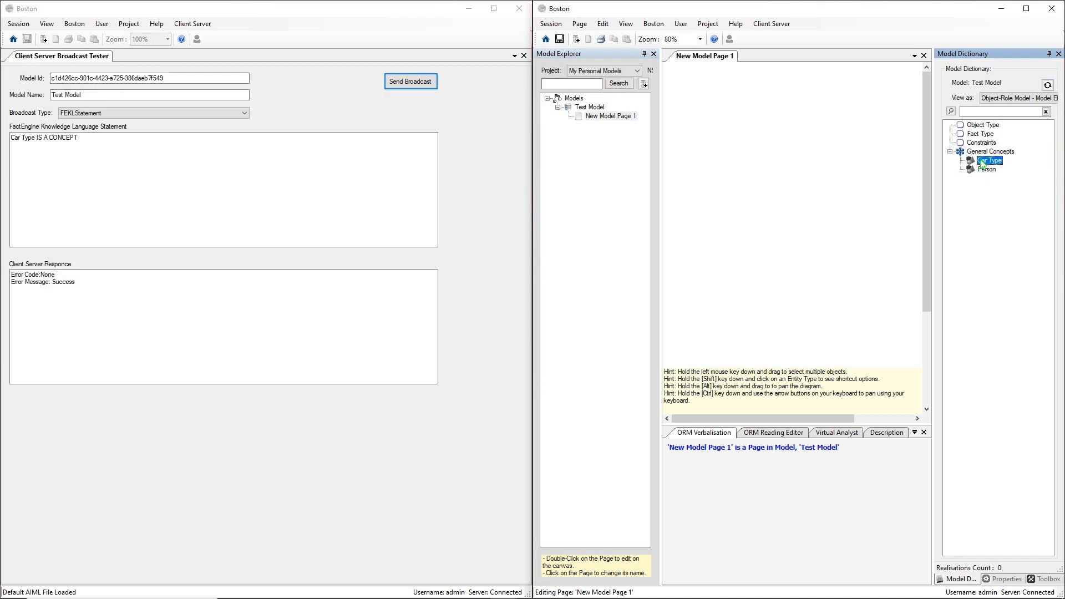
right_click(981, 161)
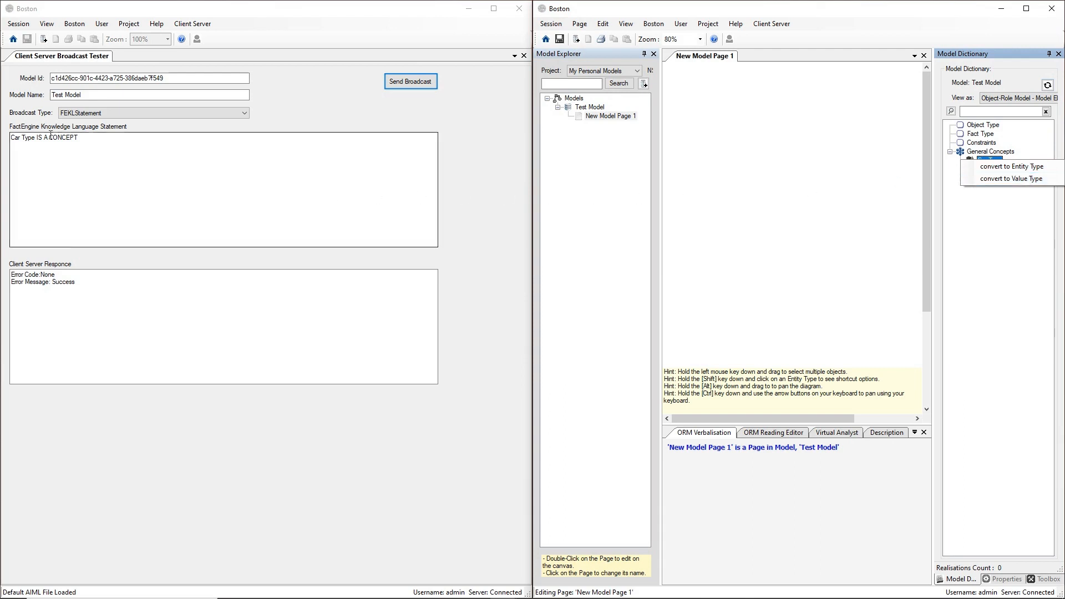
Broadcast the statement "Person IS IDENTIFIED BY ITS Id" and move the Person entity type up and to the left on the model page.
left_click(112, 140)
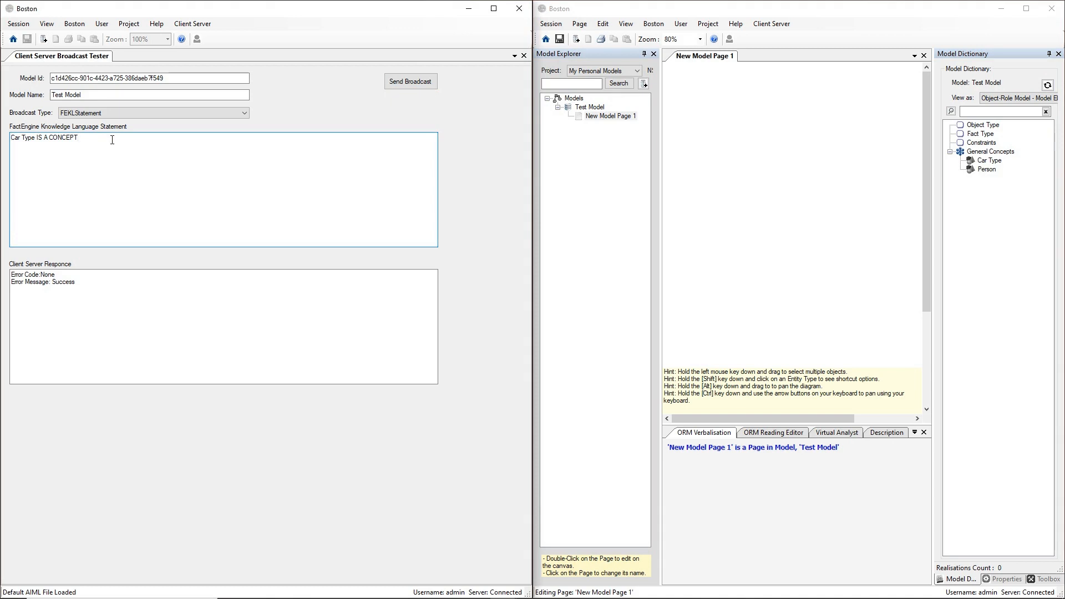
key("ctrl+a")
type("Person ")
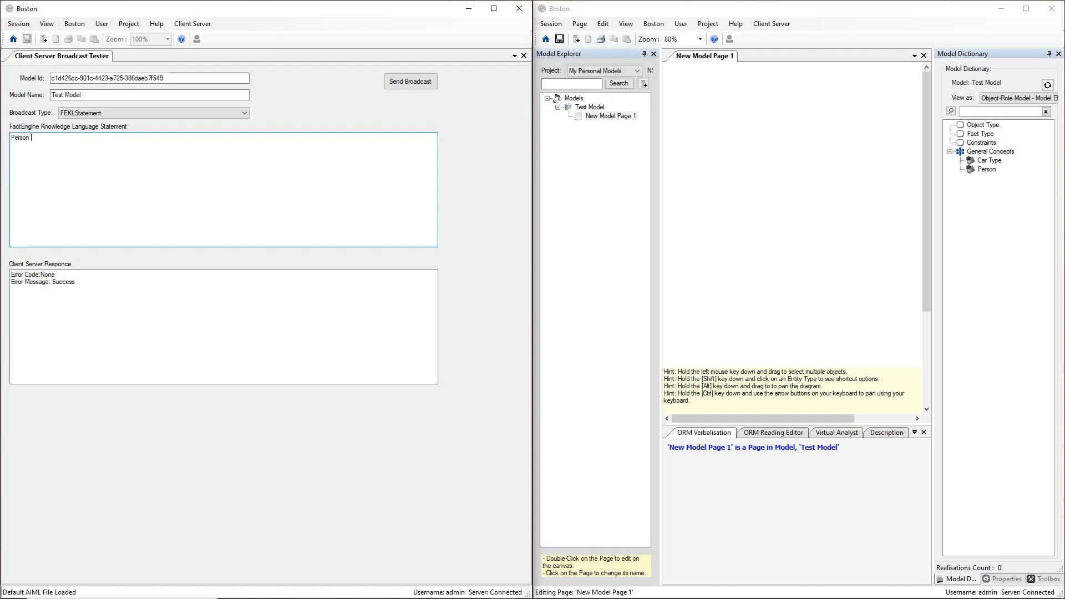
type("IS IDENTIFIED BU ITS Id")
left_click(408, 86)
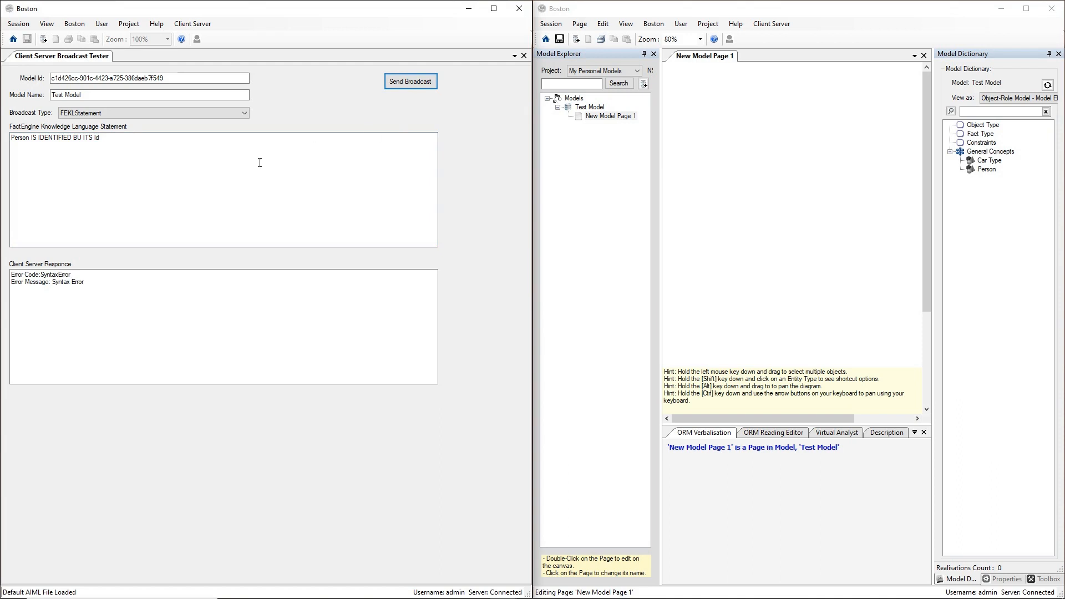
left_click(80, 138)
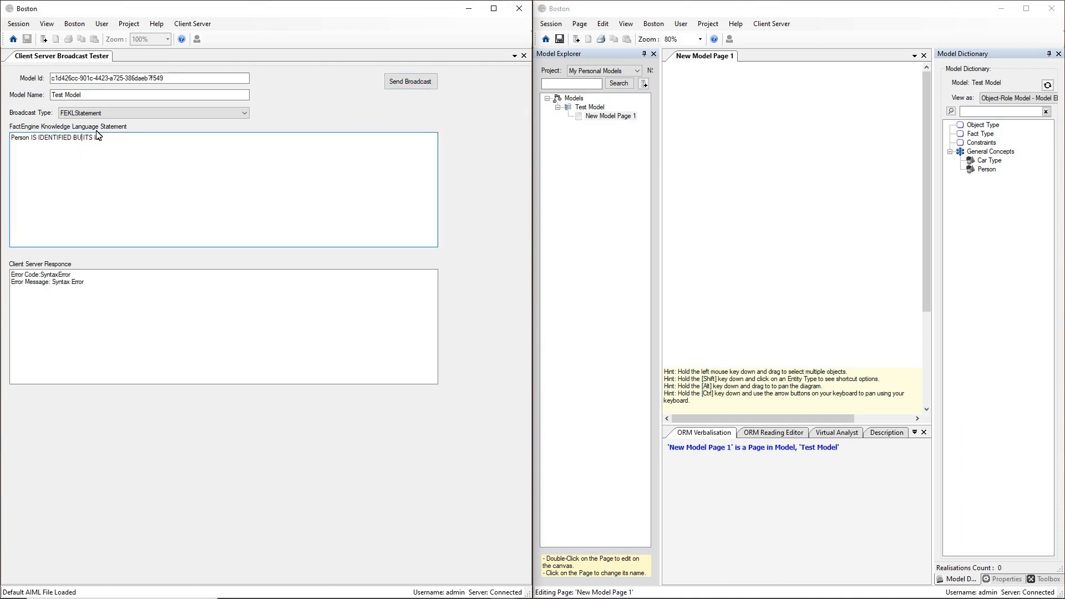
key("BackSpace")
type("Y")
left_click(405, 82)
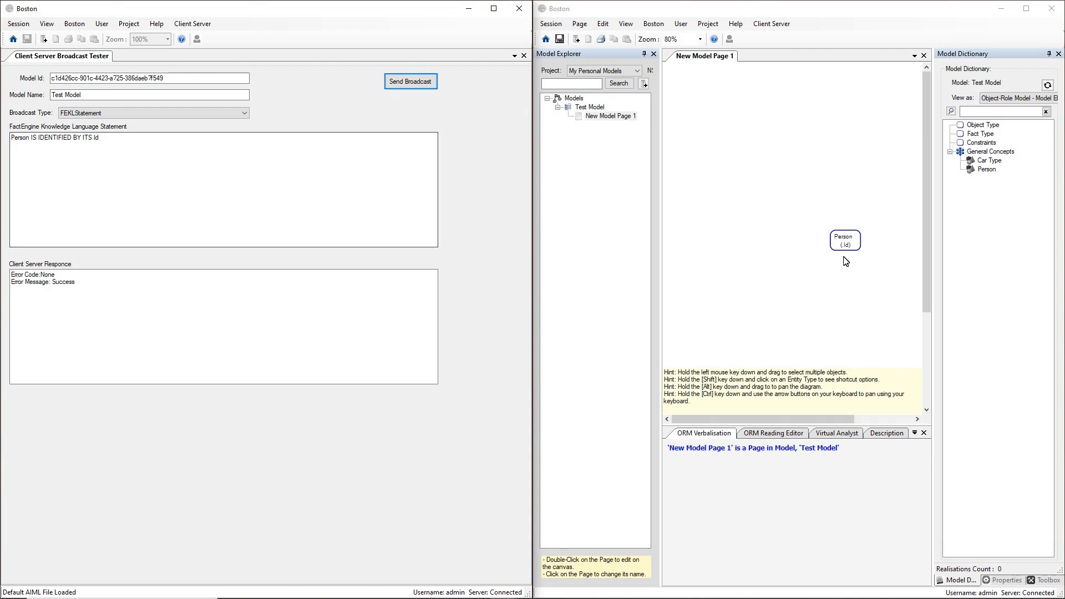
left_click_drag(856, 244, 742, 174)
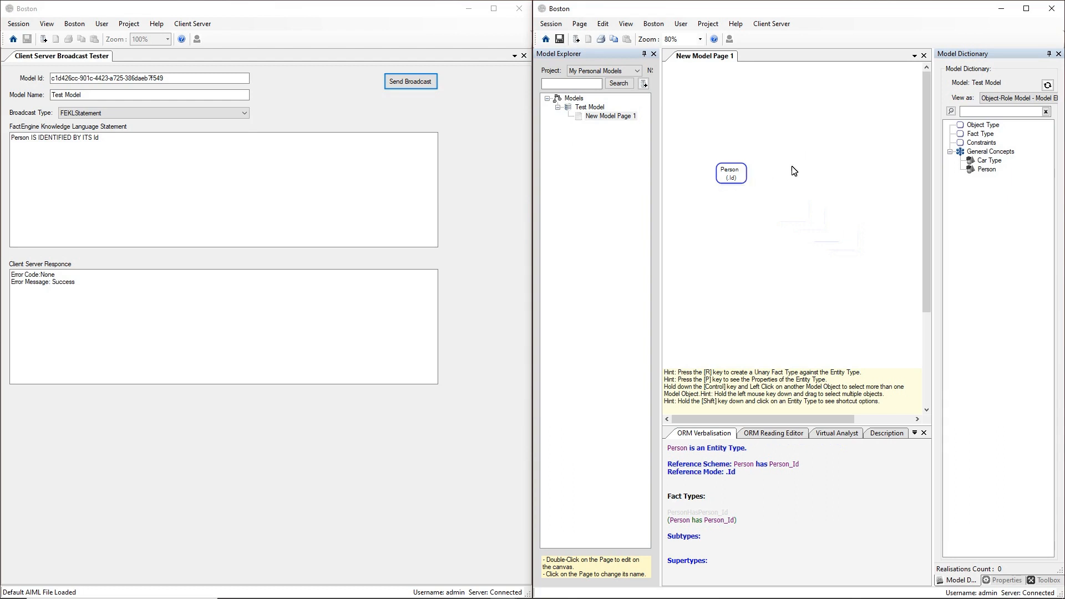
Refresh the model dictionary and expand General Concepts and Object Type to examine how Person is classified.
left_click(1047, 85)
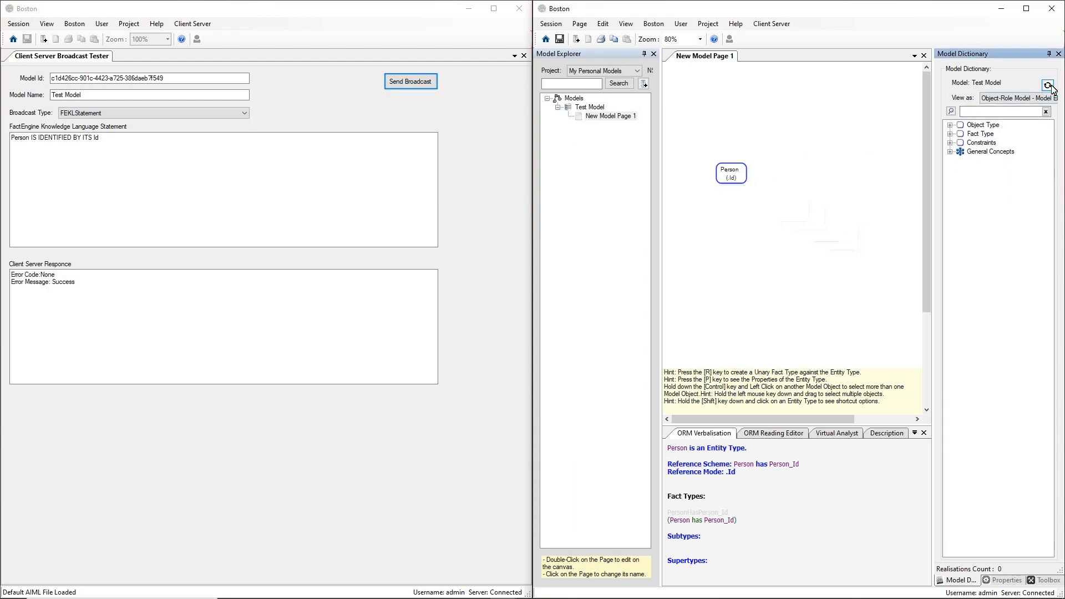
left_click(950, 152)
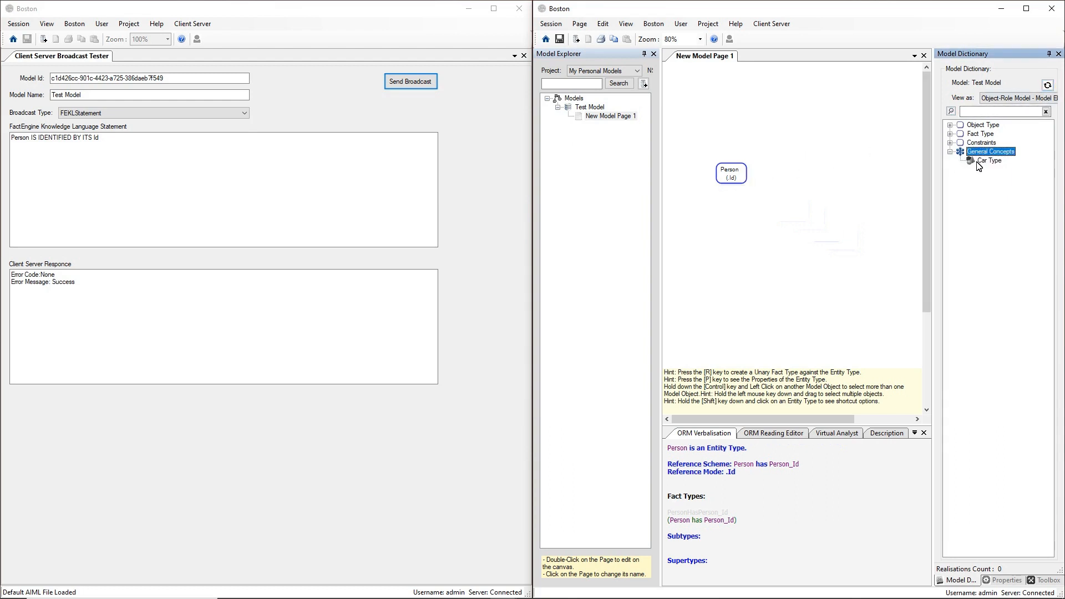
left_click(951, 125)
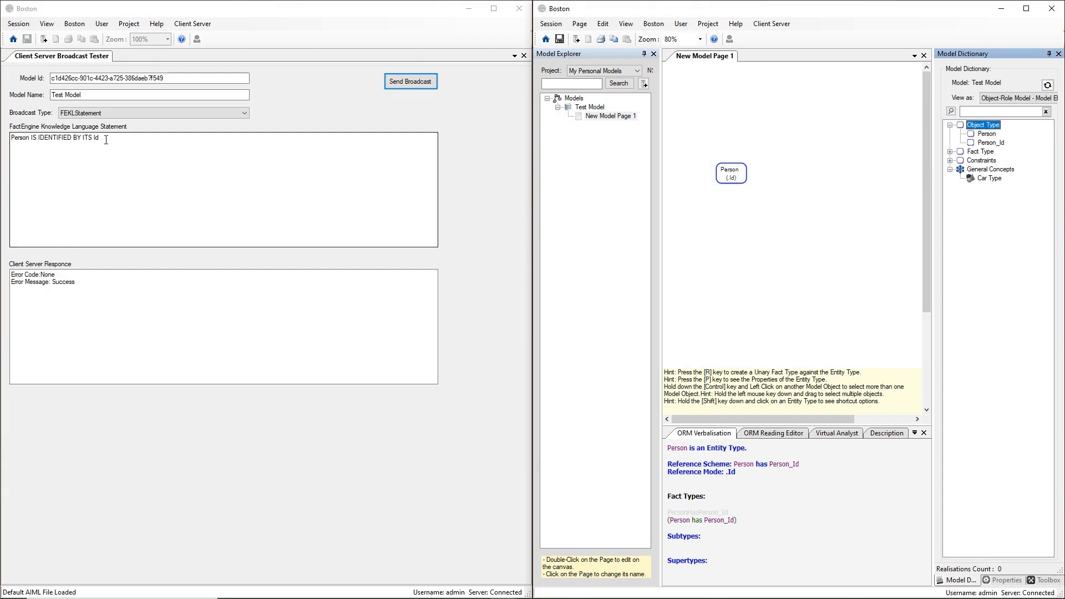
Broadcast the statement "Car Type IS WRITTEN AS StringFixedLength(100)" and move the Car Type value type level with Person, to its right.
left_click_drag(106, 140, 7, 144)
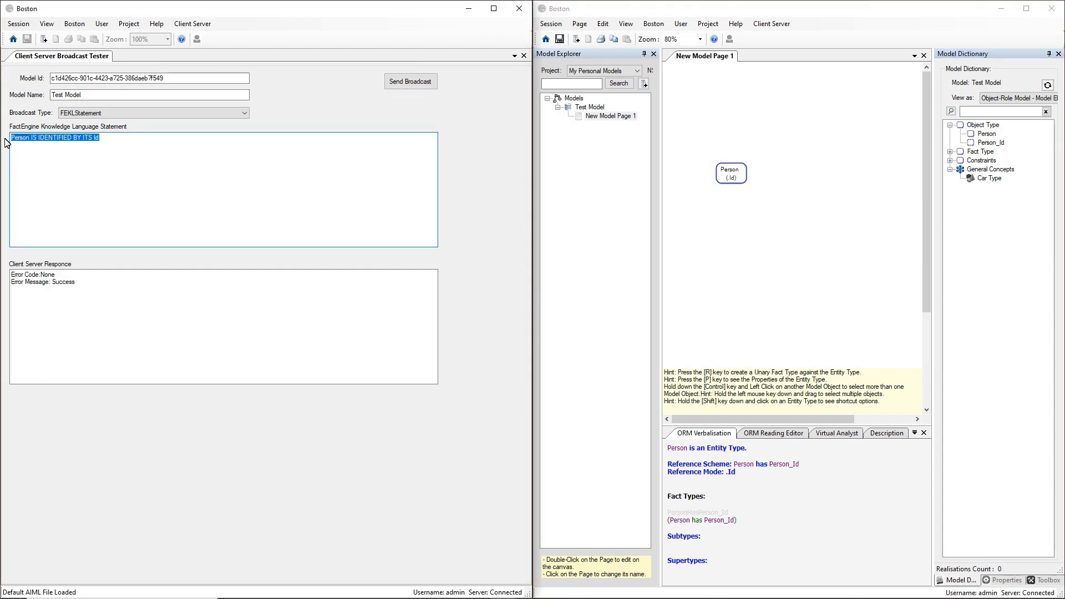
type("Car Type IS A")
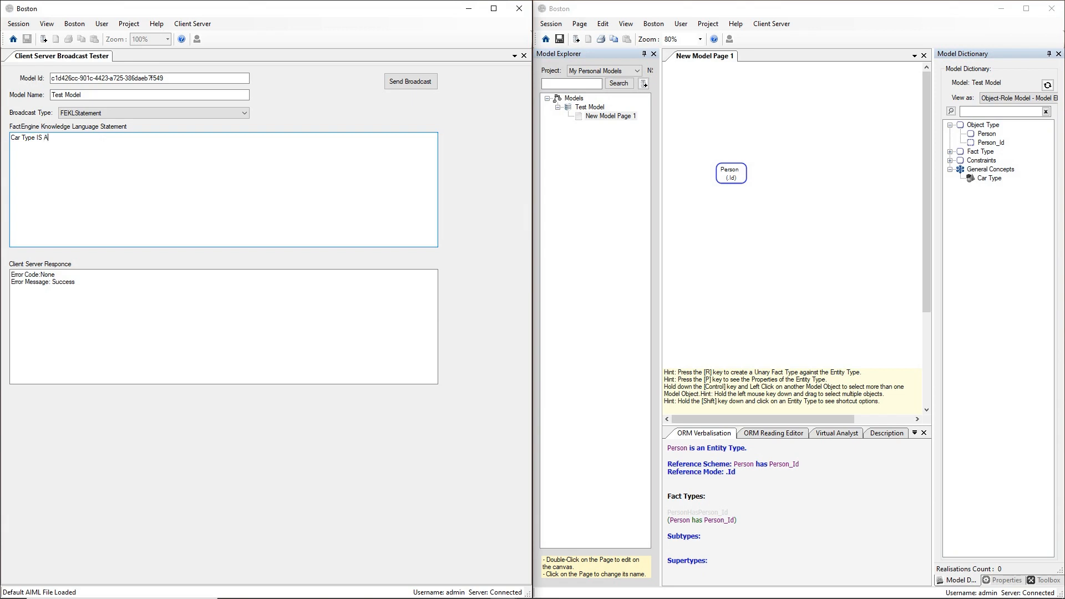
type("WRITTEN AS StringFixedLength(100")
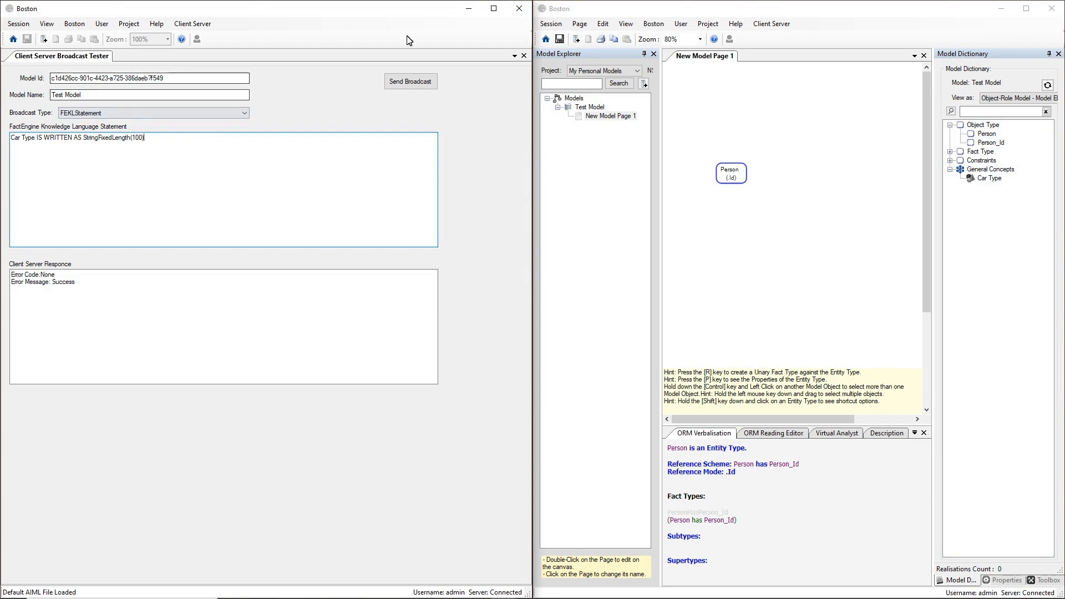
left_click(404, 83)
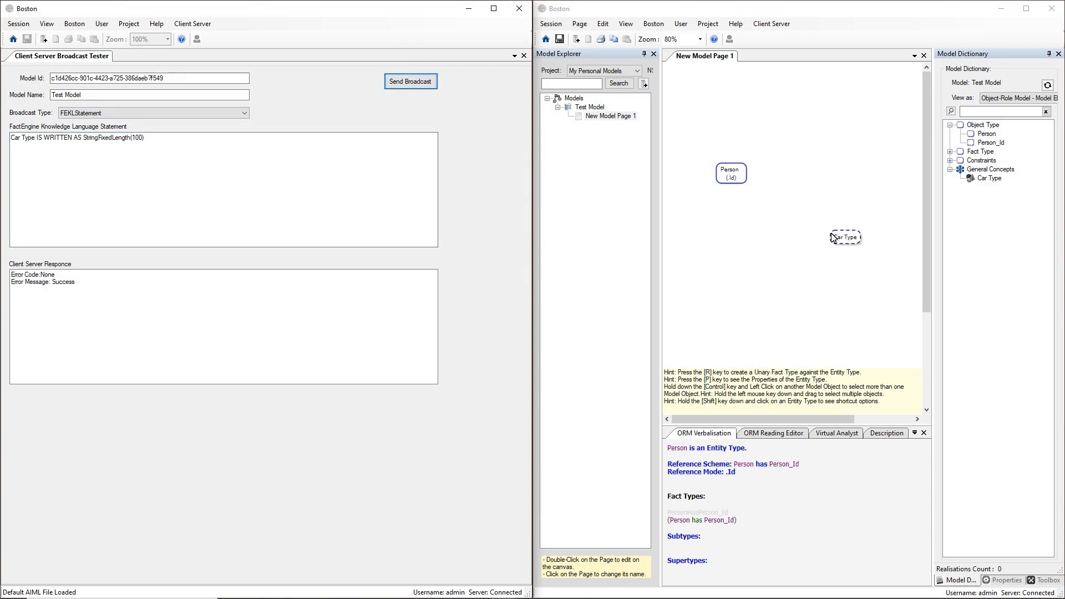
left_click_drag(835, 238, 825, 176)
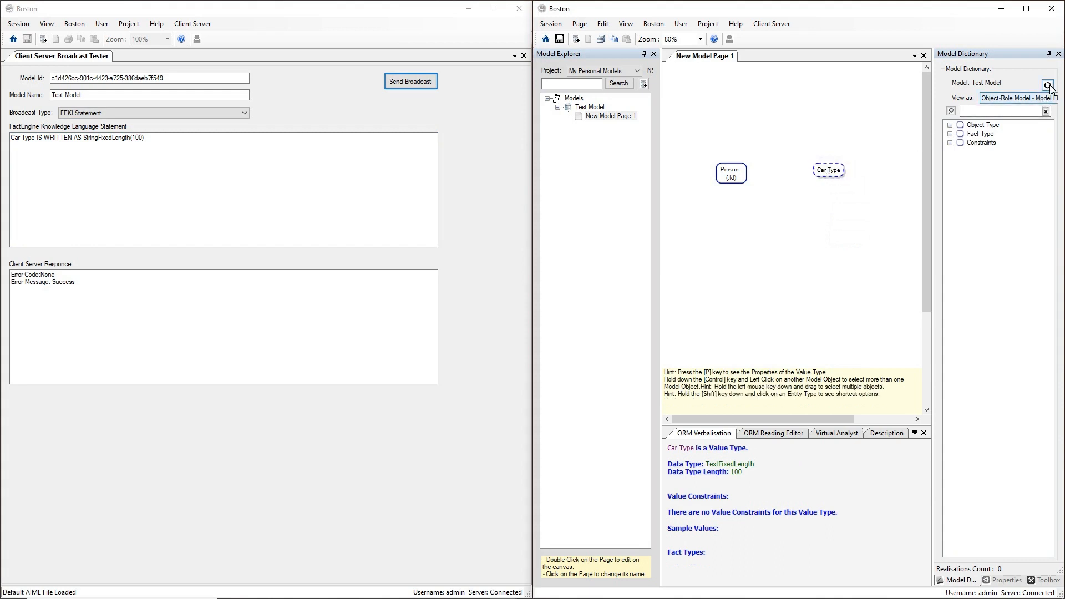
Refresh the model dictionary to check its categories and deselect the Car Type value type on the page.
left_click(1047, 85)
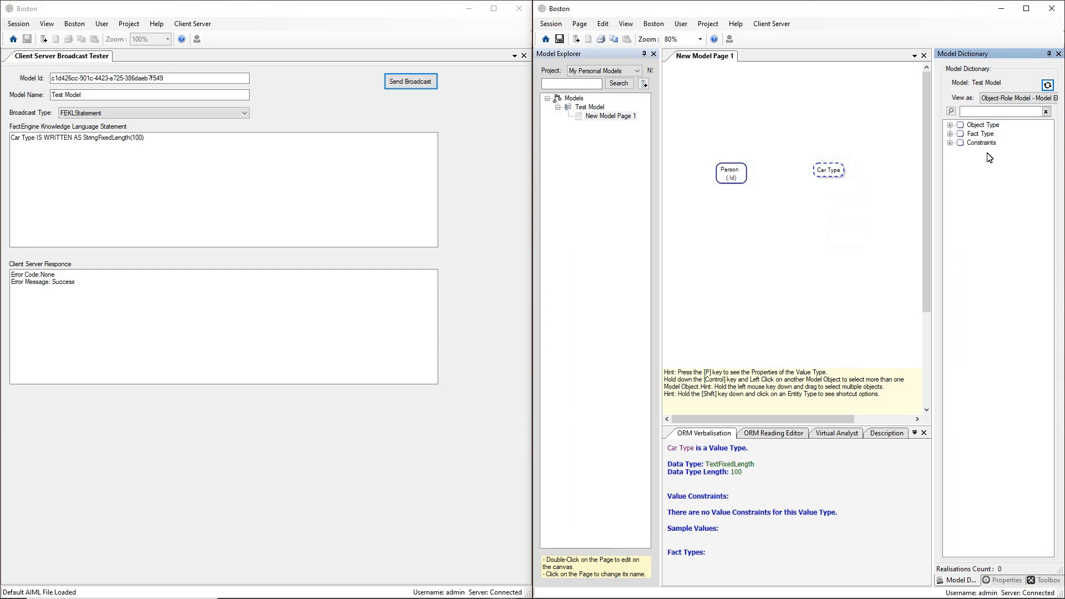
left_click(785, 205)
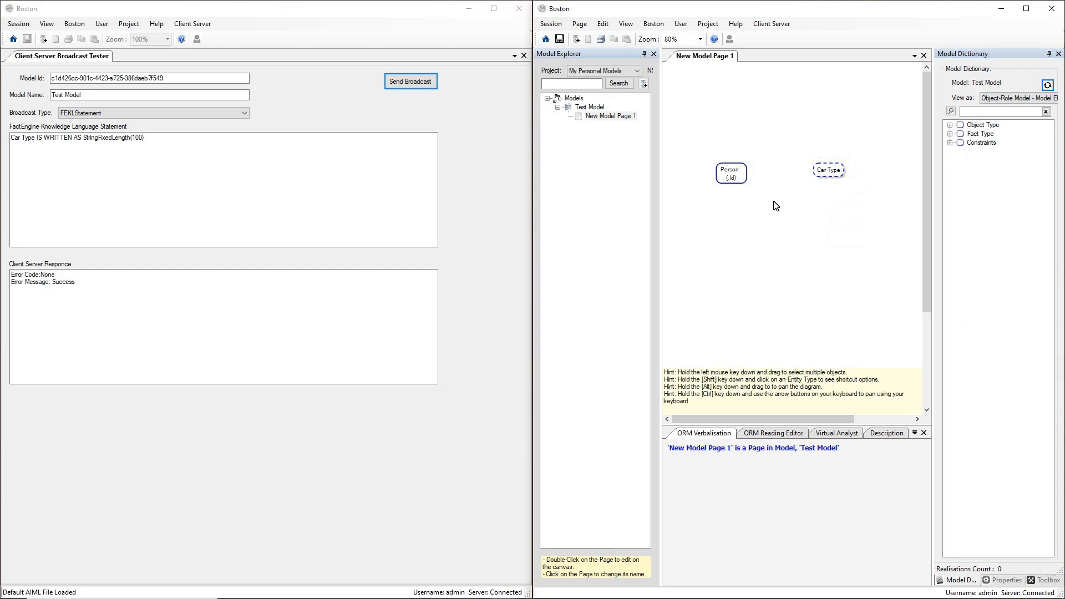
Broadcast the statement "Person drives ONE Car Type" and move the drives fact type above and between Person and Car Type.
left_click(122, 137)
key("ctrl+a")
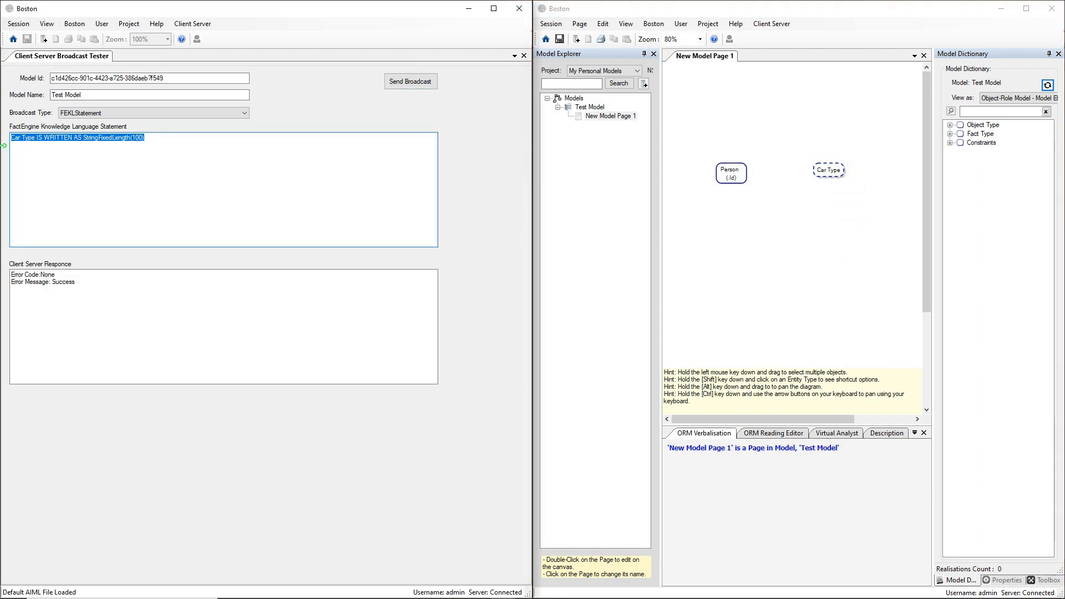
key("Delete")
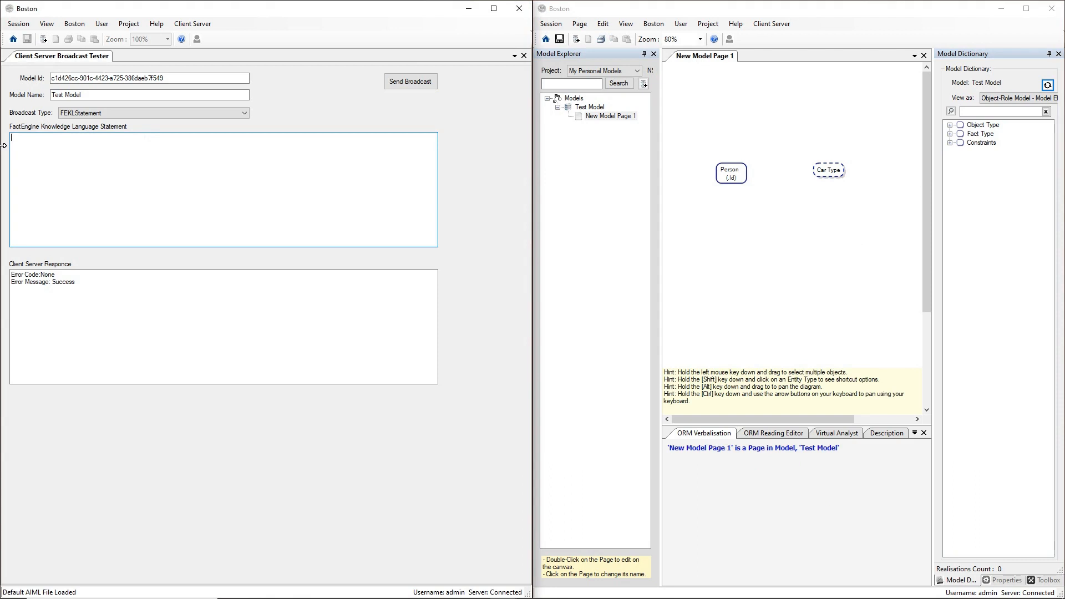
type("Person drives ONE Car Type")
left_click(417, 84)
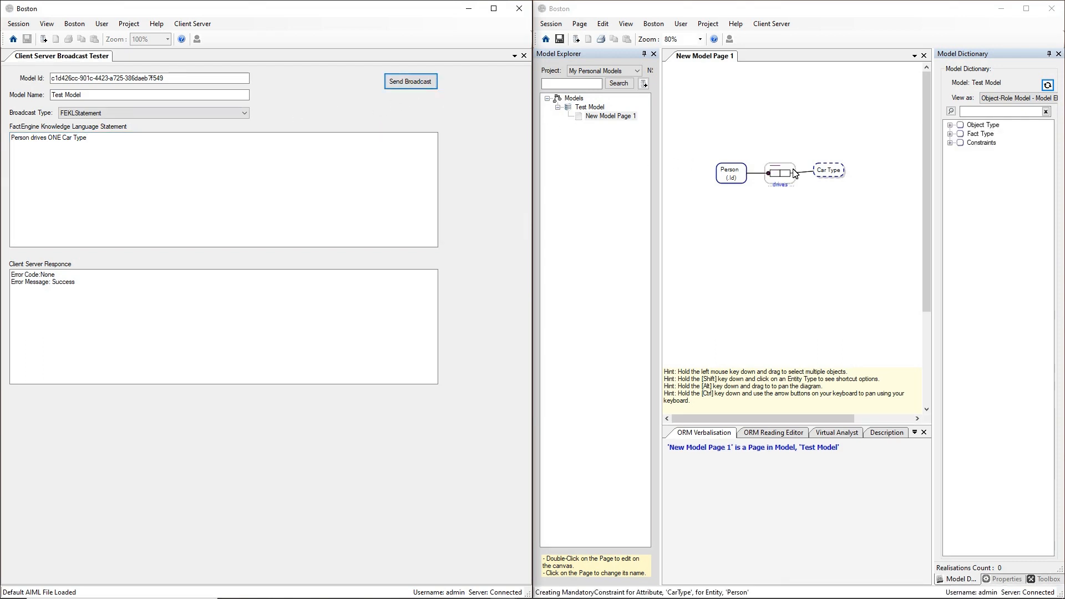
left_click_drag(794, 174, 792, 145)
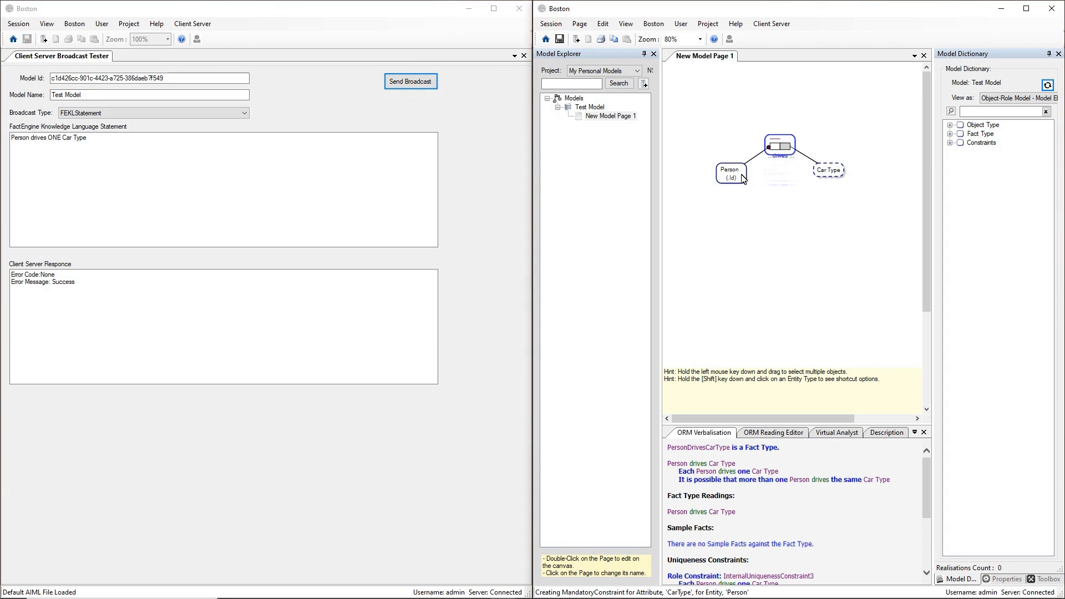
left_click(775, 207)
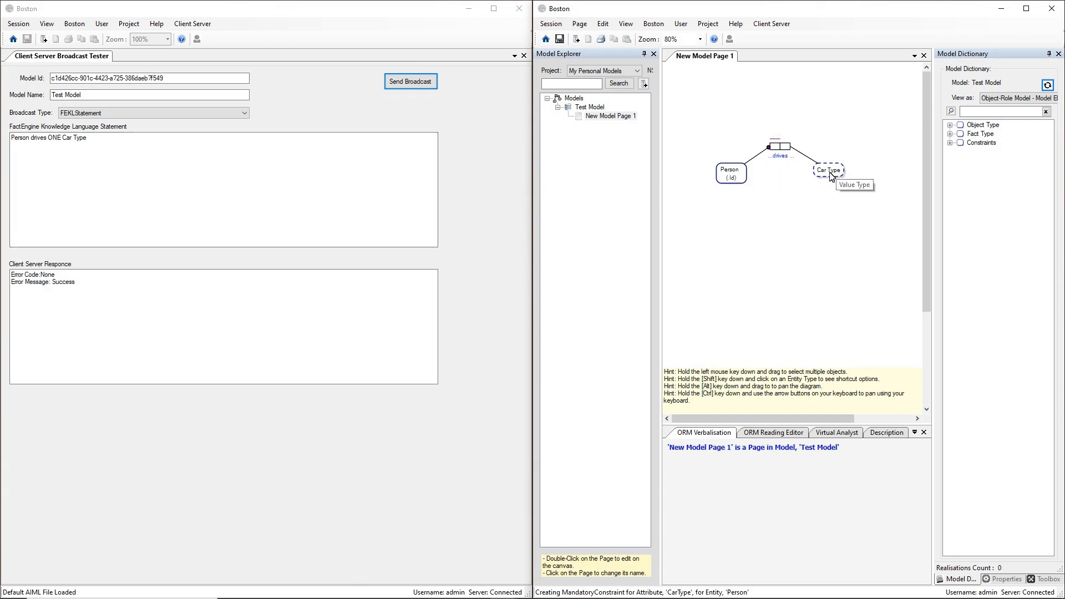
Remove the drives fact type and the Person entity type from both the page and the model.
left_click(785, 146)
right_click(792, 142)
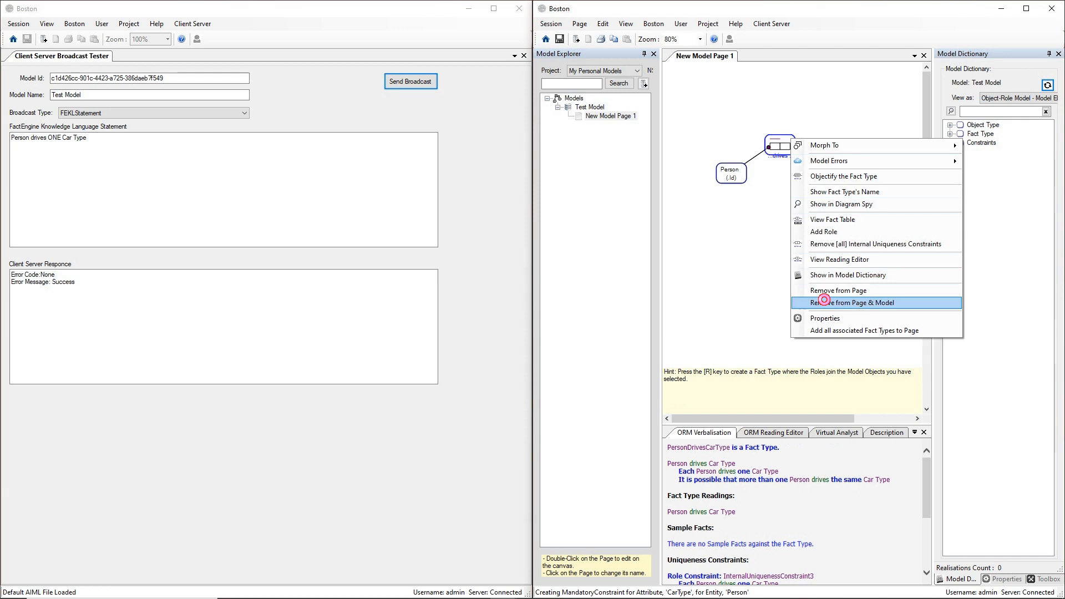
left_click(826, 304)
right_click(739, 170)
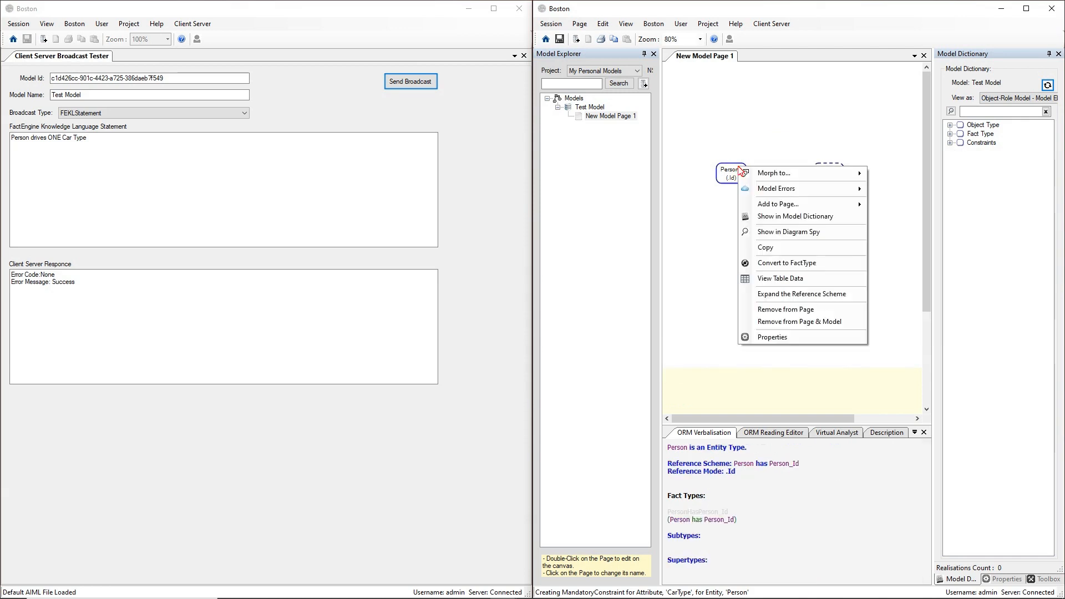
left_click(758, 323)
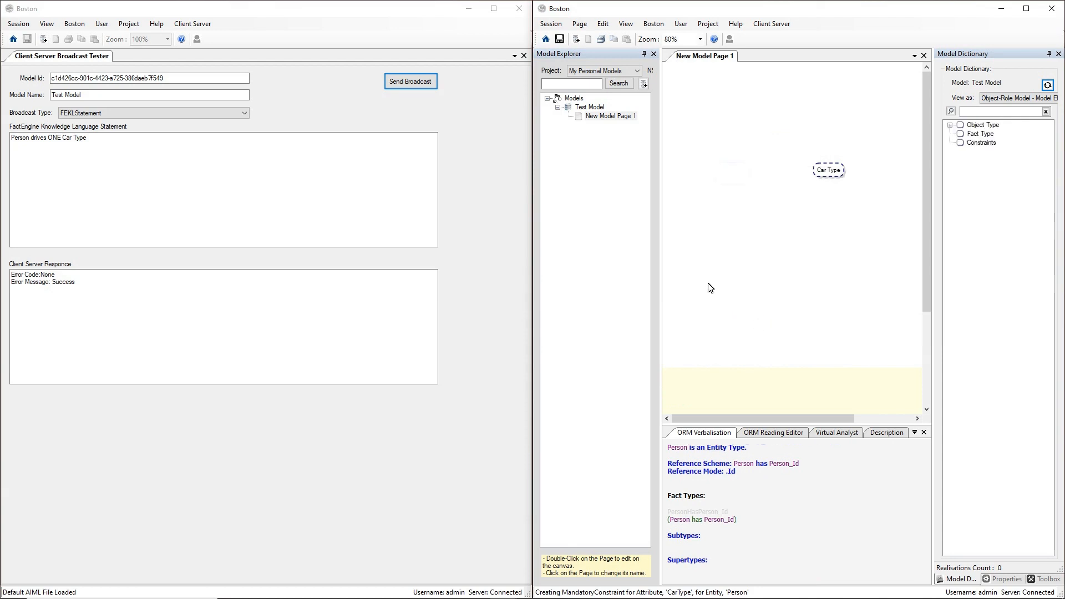
Broadcast the statement "Person IS A CONCEPT" and examine Object Type and General Concepts in the refreshed model dictionary.
left_click_drag(191, 146, 6, 146)
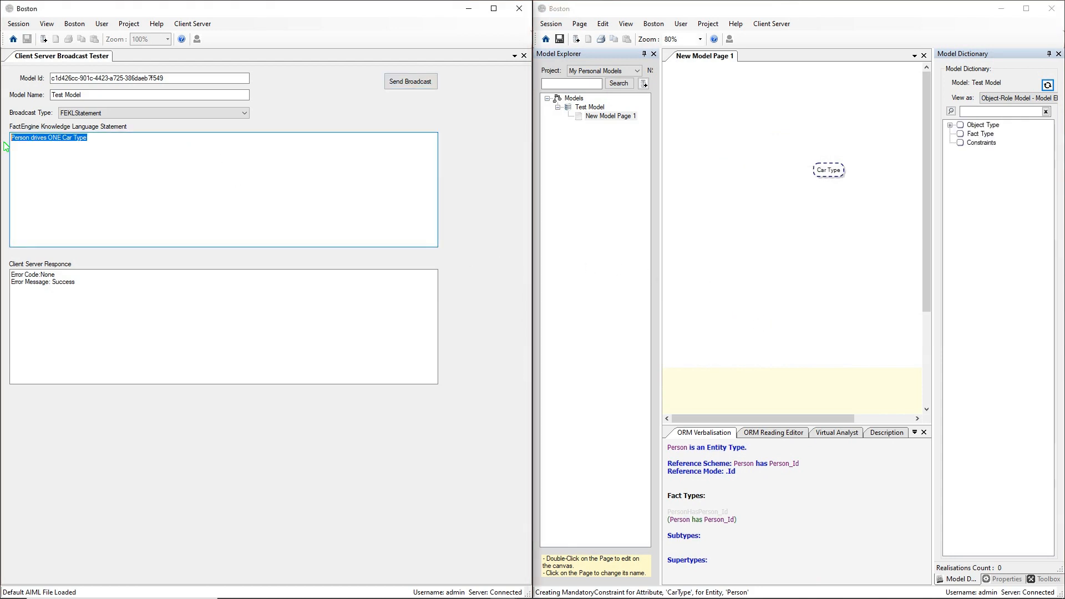
type("Person IS A CONCEPT")
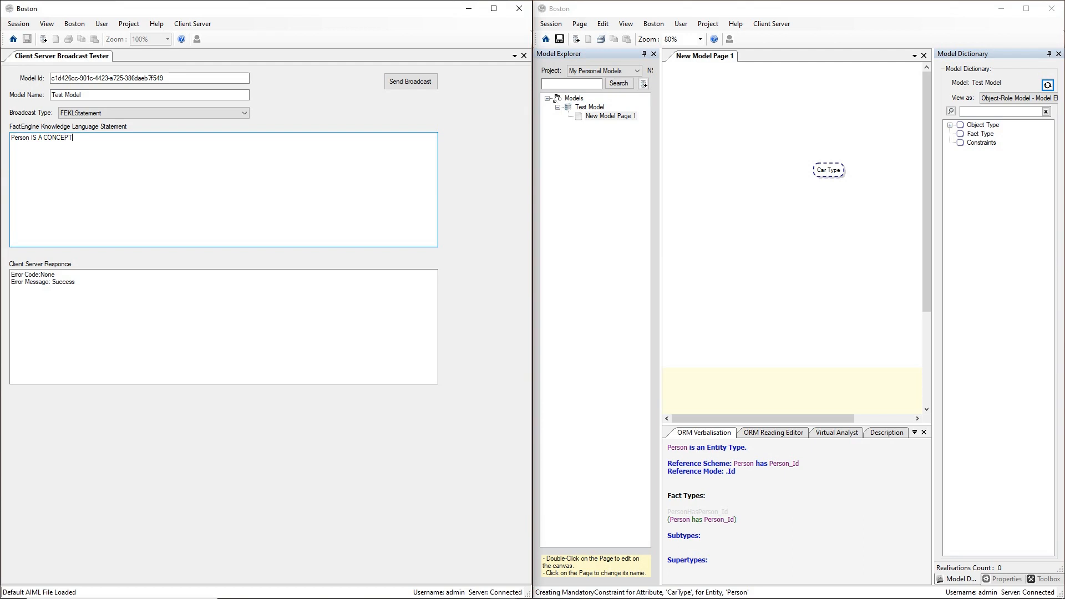
left_click(407, 85)
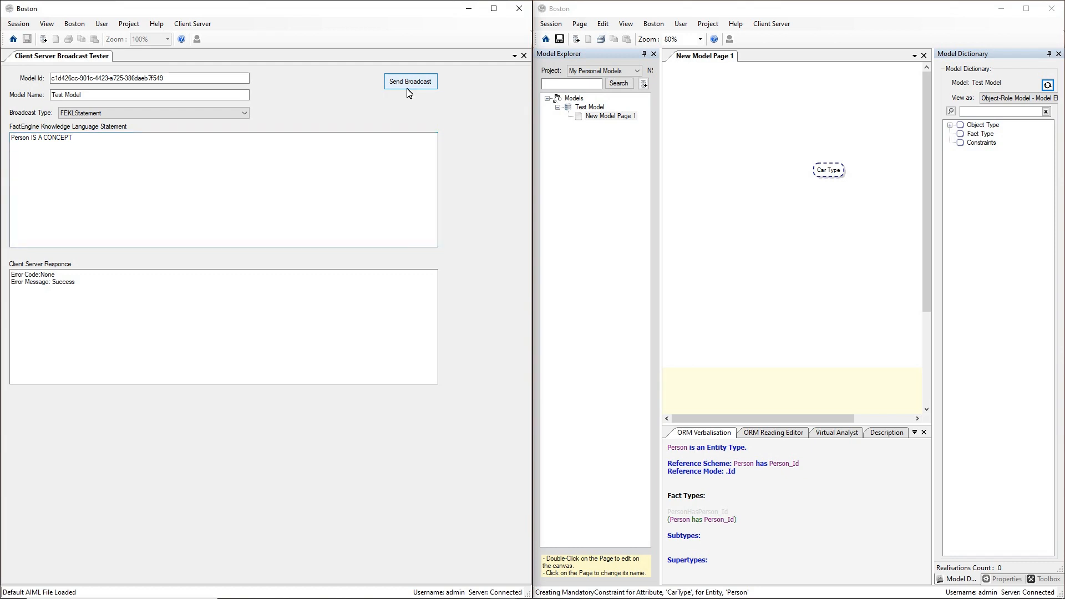
left_click(1046, 85)
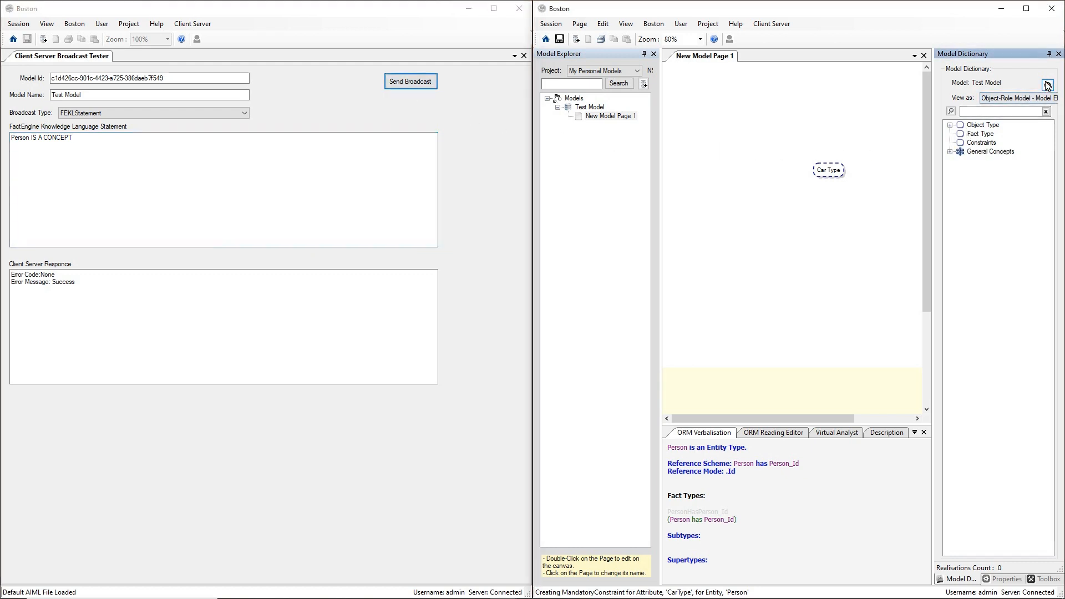
left_click(949, 125)
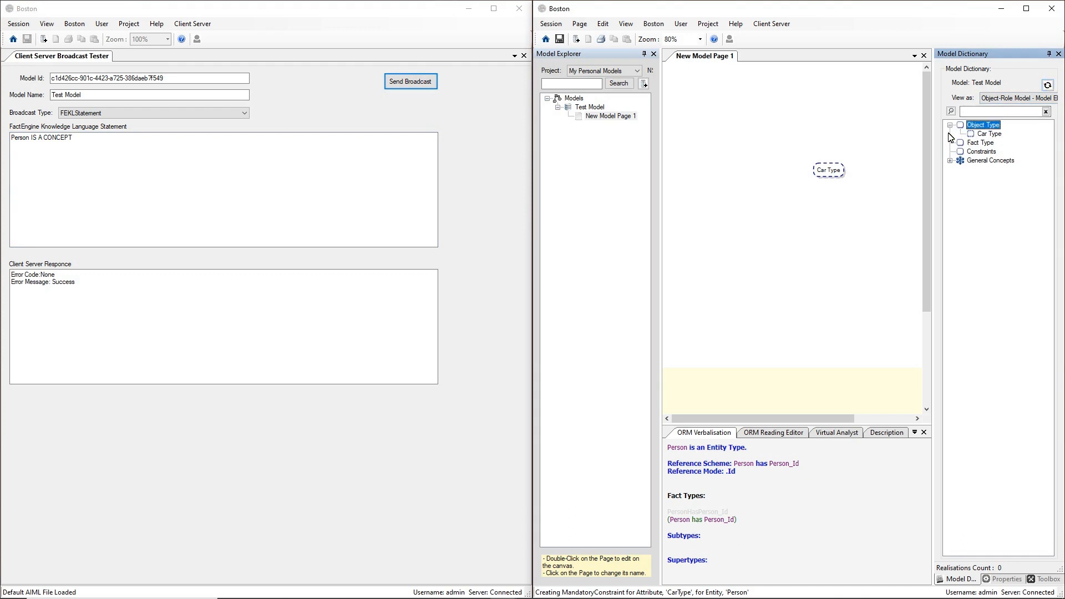
left_click(958, 161)
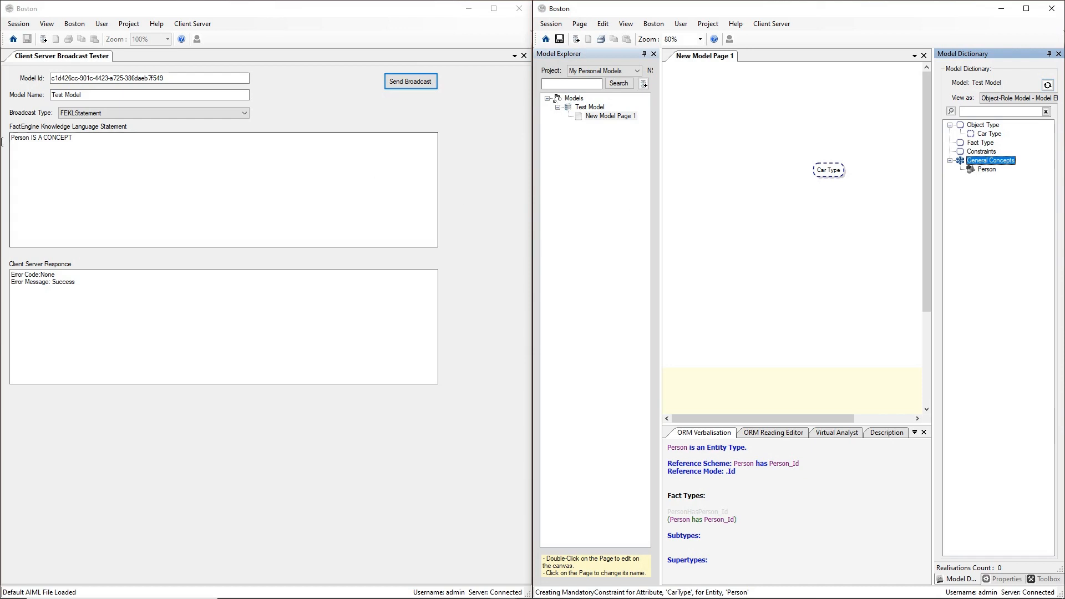
Replace the statement with "Person drives ONE Car Type" and broadcast it to Test Model.
left_click(87, 139)
key("ctrl+a")
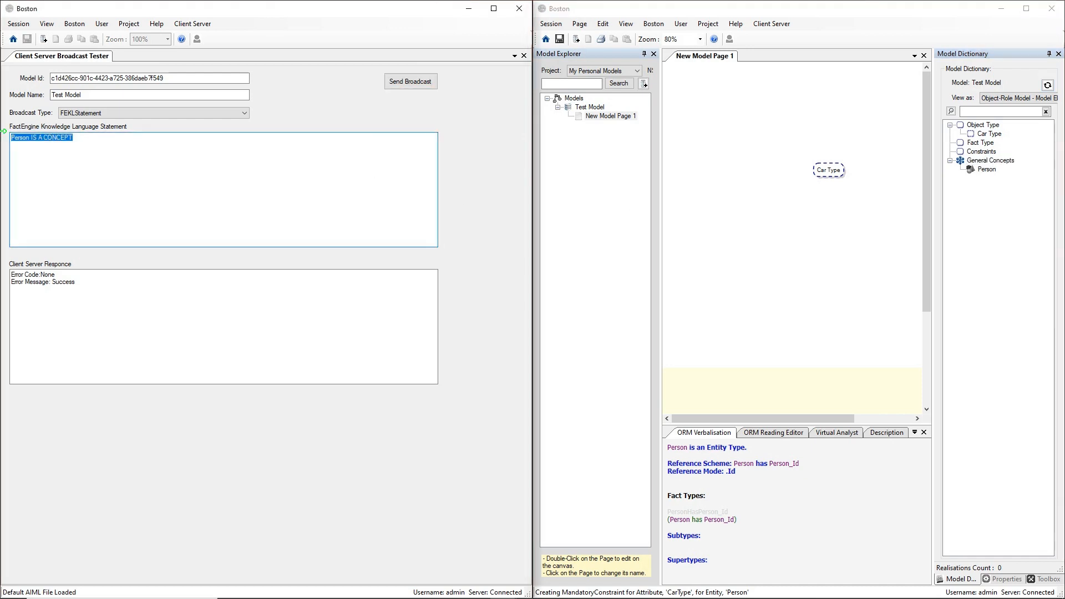
type("P")
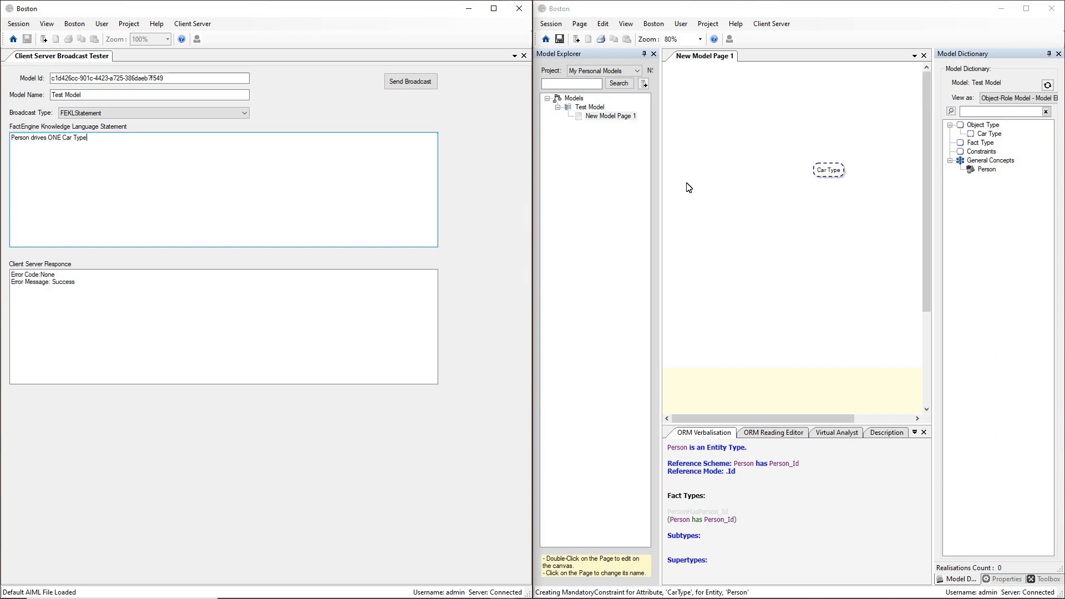
left_click(408, 89)
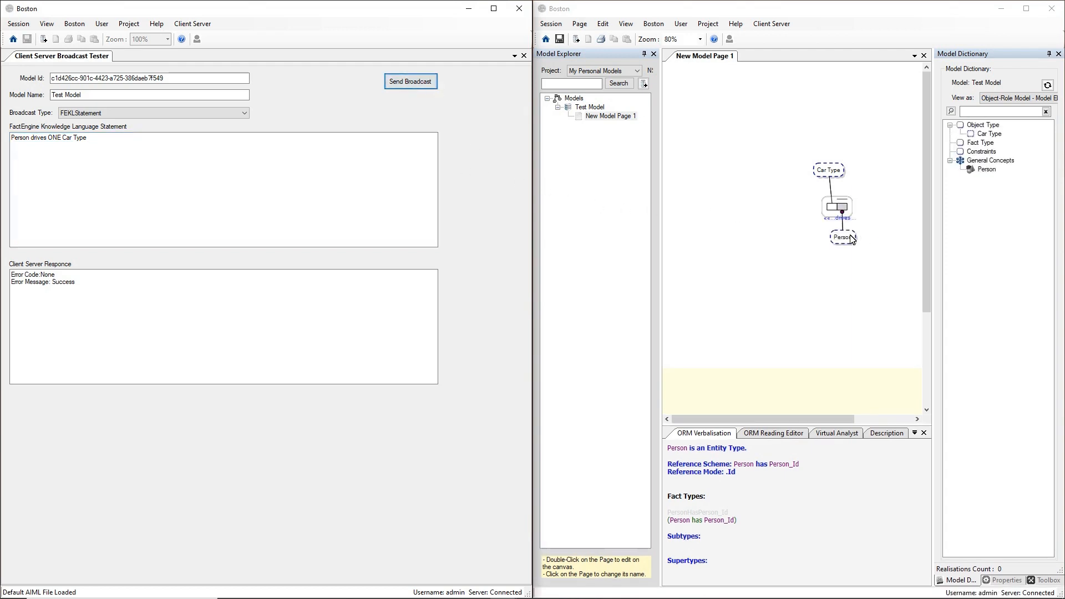
Arrange Person to the left of Car Type at the same level, with the drives fact type above and between them.
left_click_drag(843, 238, 738, 201)
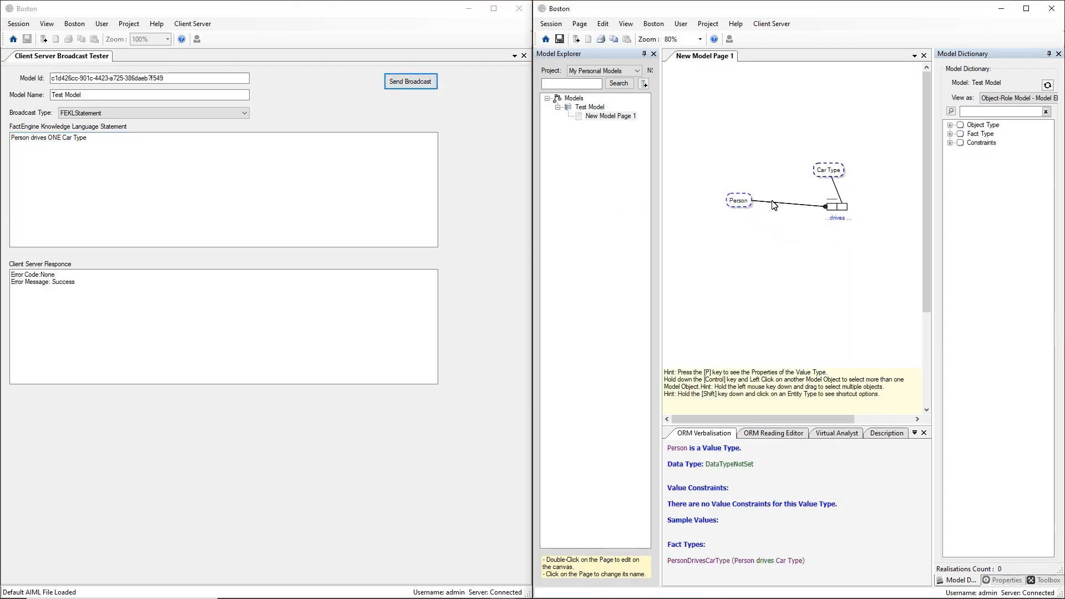
left_click(843, 207)
mouse_move(846, 208)
left_mouse_down()
mouse_move(797, 178)
mouse_move(827, 203)
left_mouse_up()
left_click(861, 167)
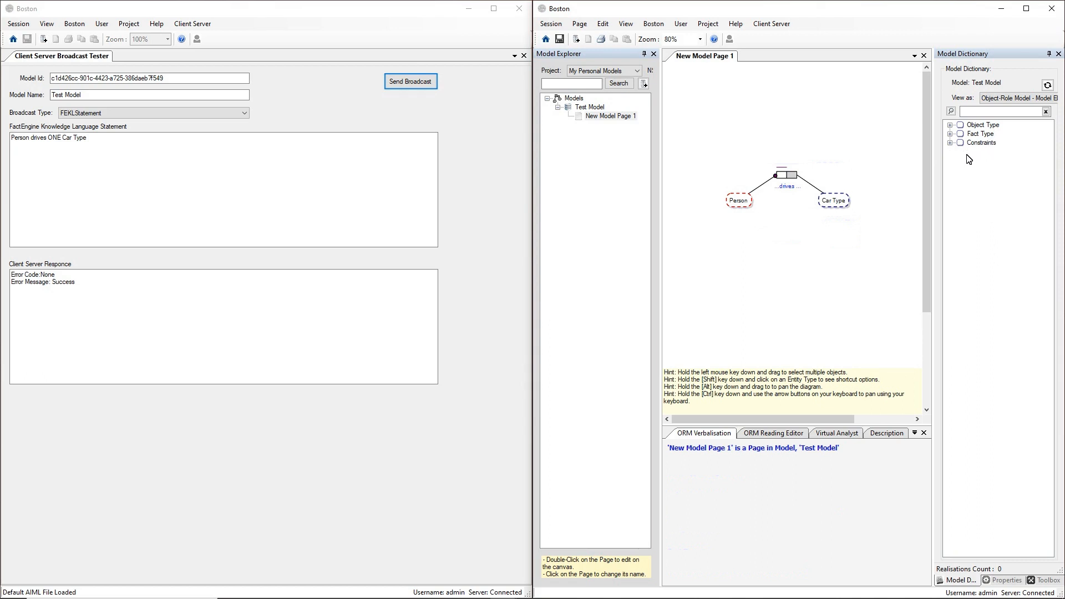
Change the Person value type to an entity type and deselect everything on the model page.
left_click(739, 202)
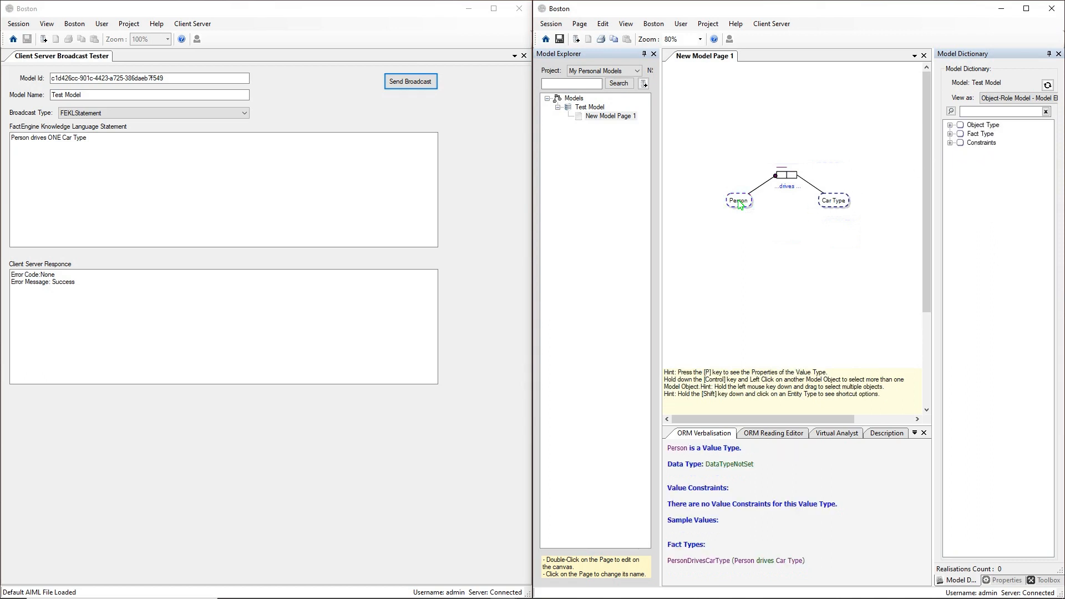
right_click(739, 202)
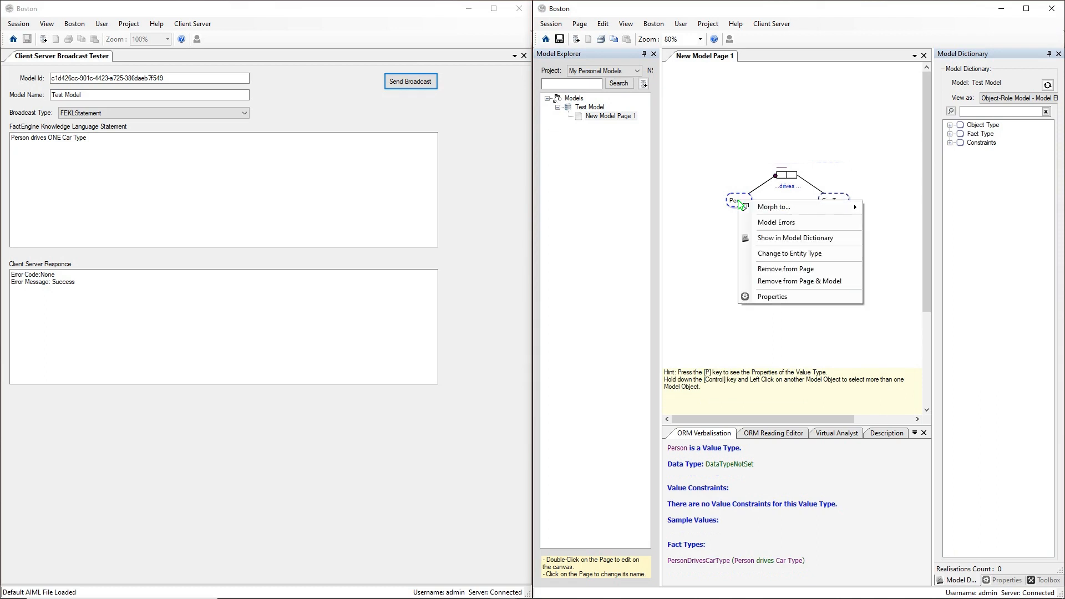
left_click(759, 255)
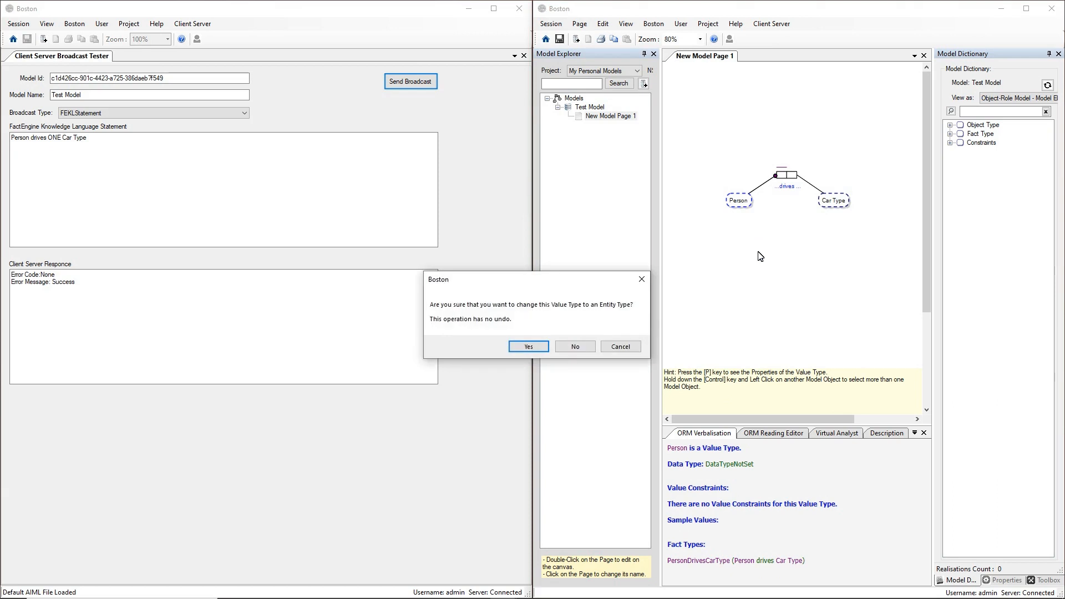
left_click(529, 347)
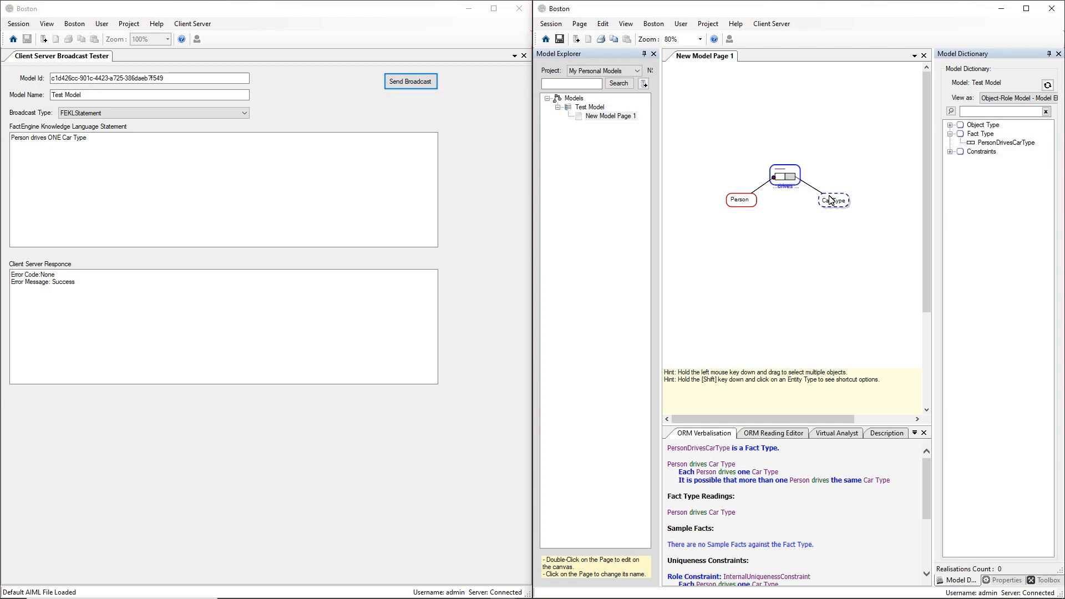
left_click(783, 227)
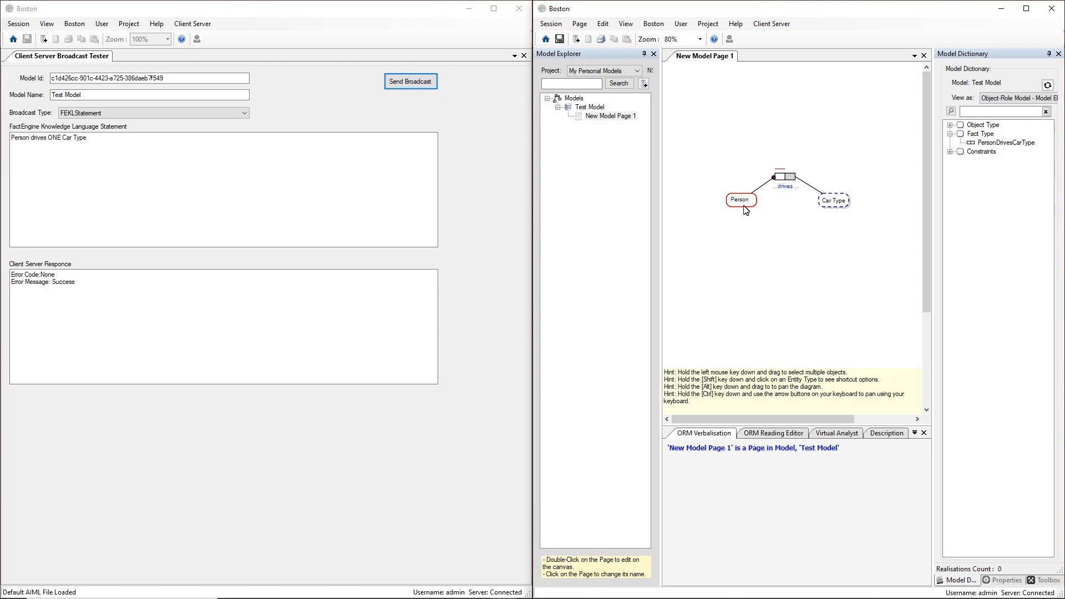
Remove the drives fact type, the Car Type value type and the Person entity type from both the page and the model.
left_click(794, 173)
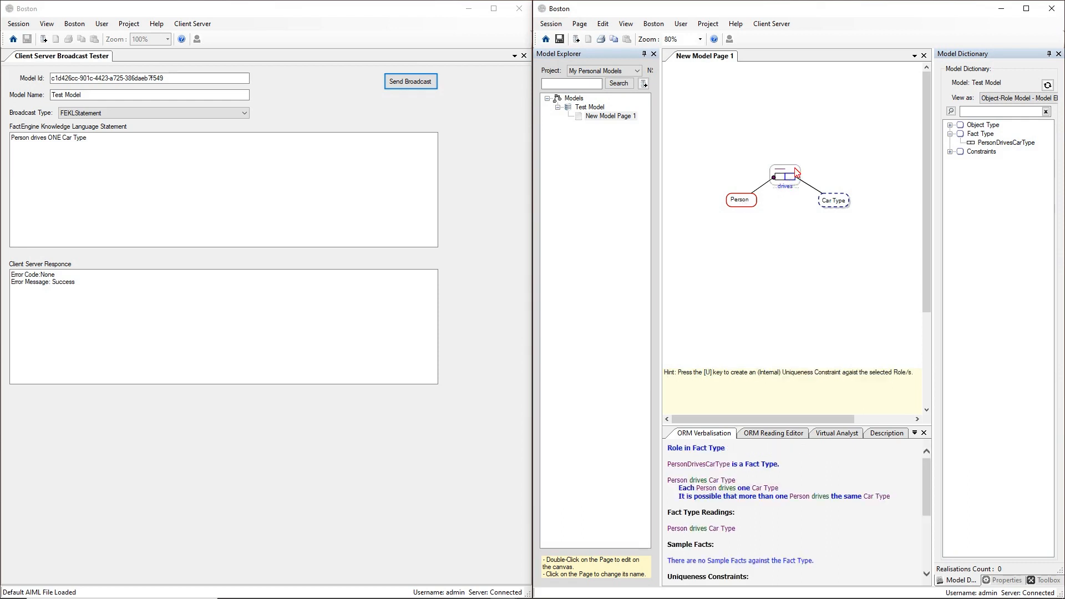
right_click(796, 170)
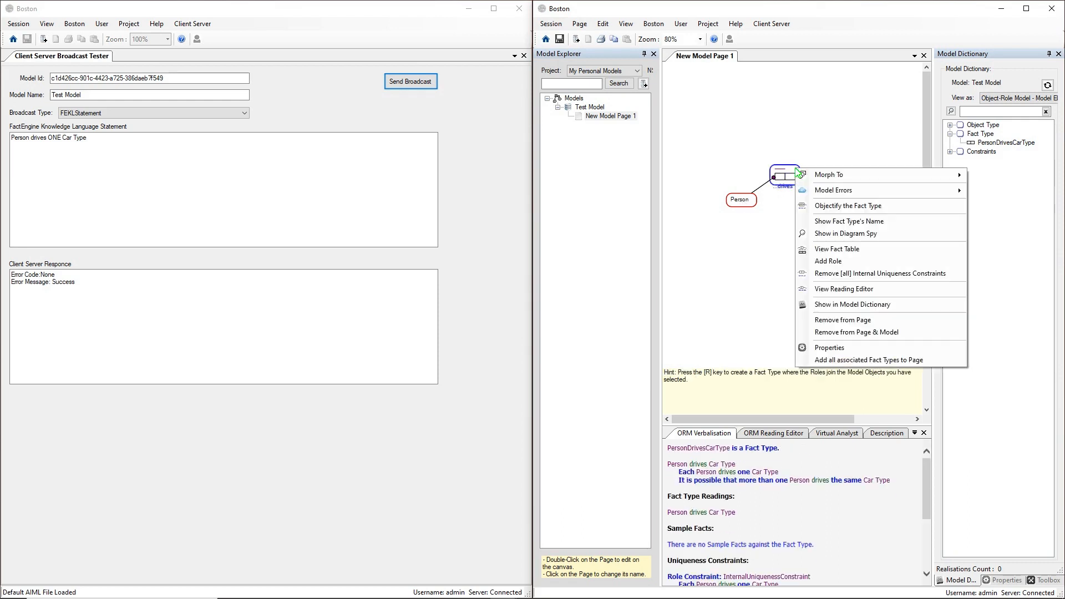
left_click(820, 331)
left_click(833, 200)
right_click(834, 199)
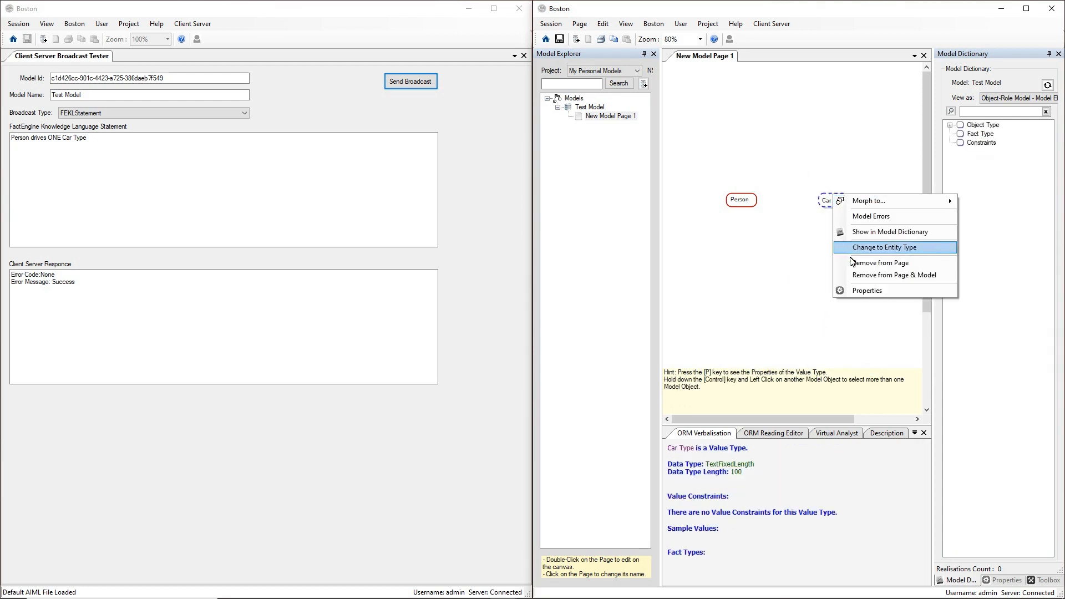
left_click(851, 279)
left_click(743, 203)
right_click(743, 205)
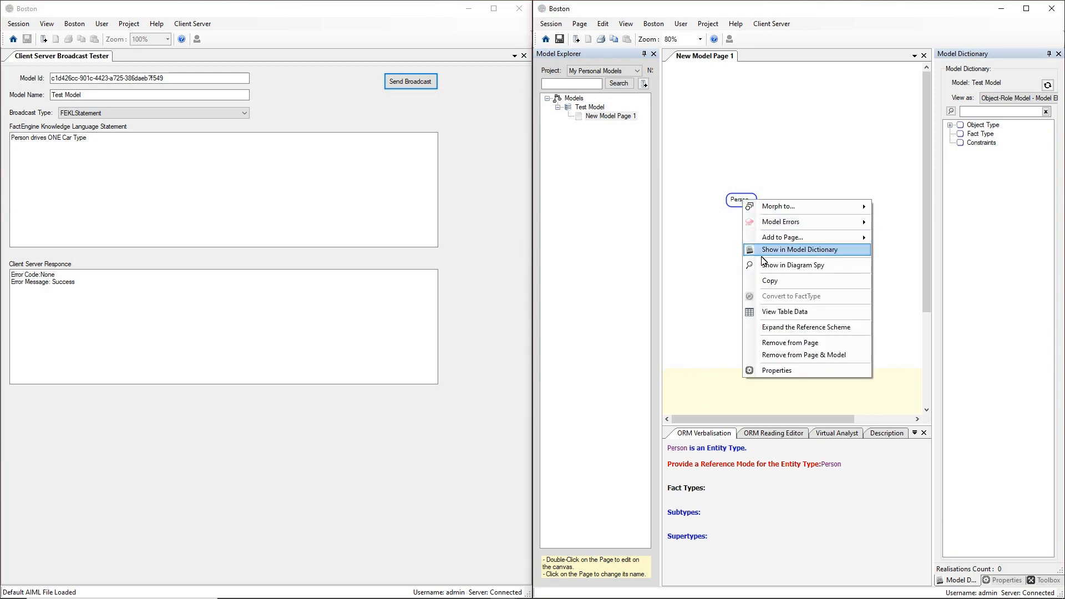
left_click(769, 357)
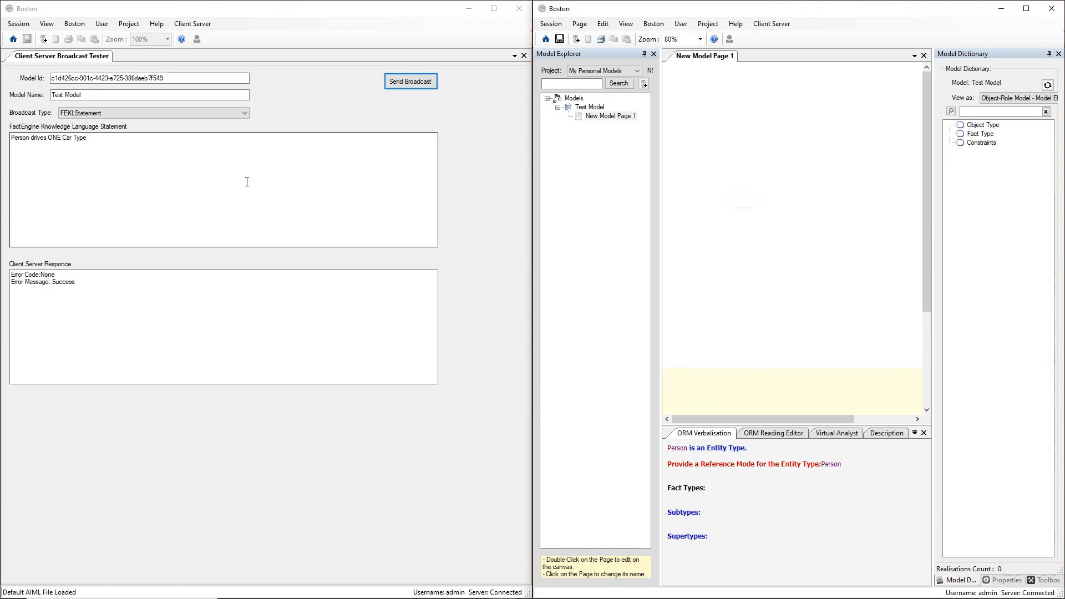
Broadcast the statement "Person IS A CONCEPT" to the emptied Test Model.
left_click(201, 160)
key("ctrl+a")
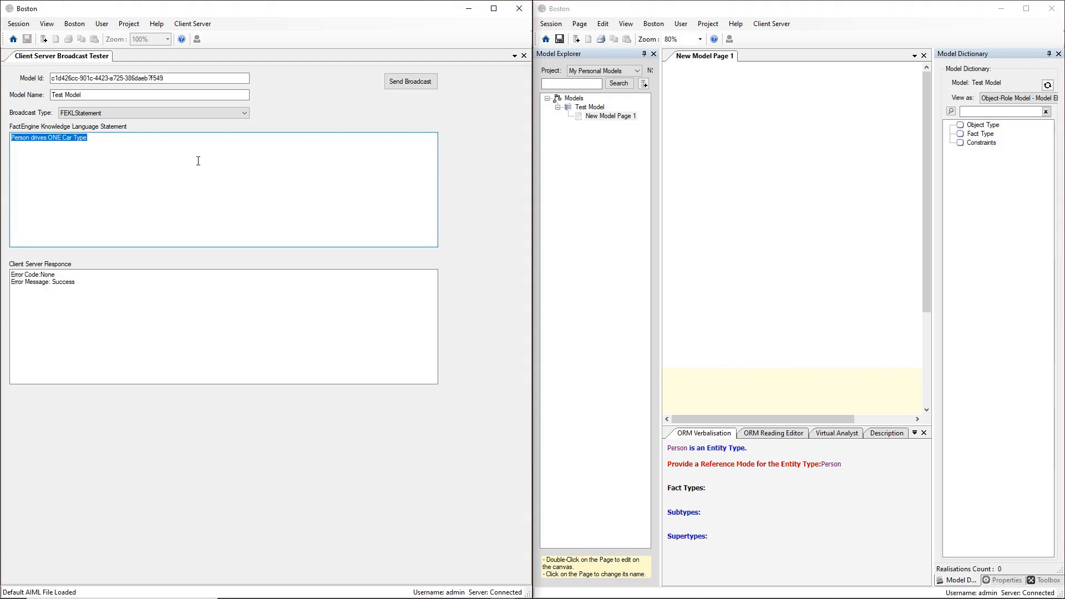
type("Person")
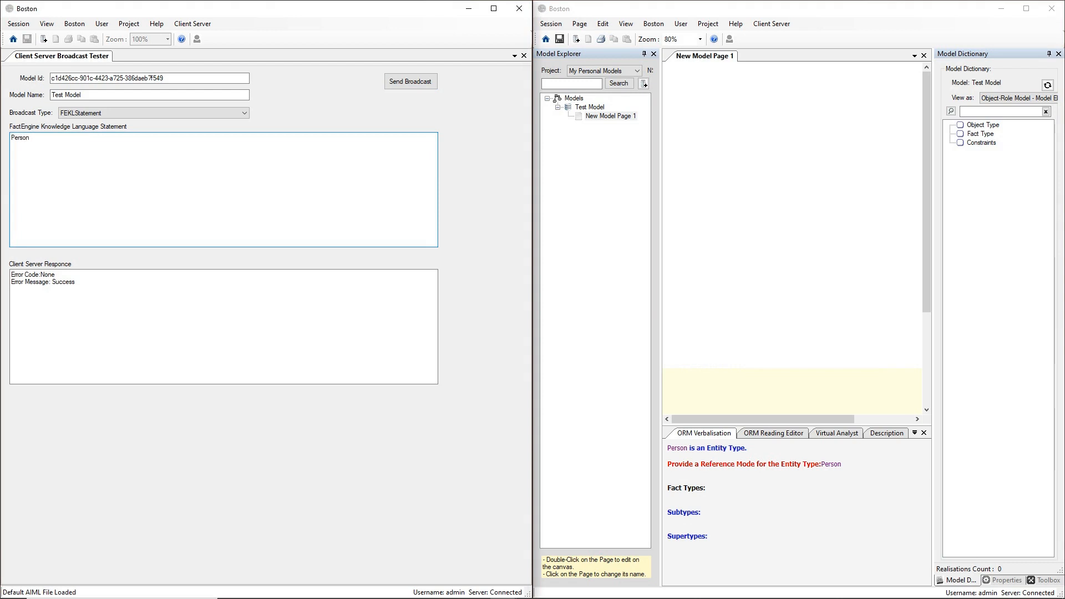
type("IS A CONCEPT")
left_click(411, 81)
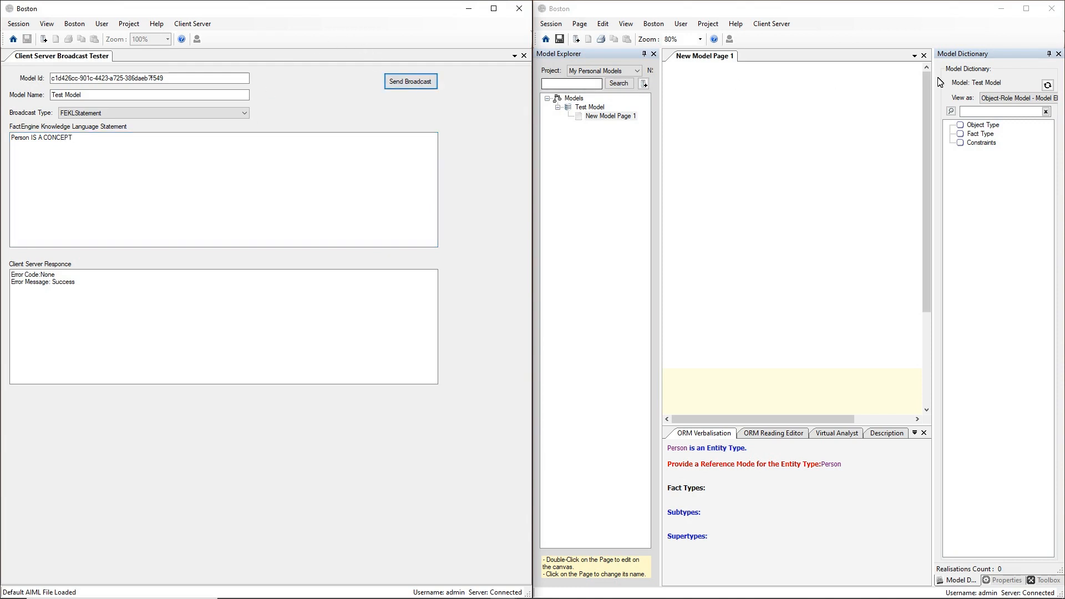
Convert the Person general concept to an entity type in the refreshed model dictionary and place it in the upper left of the model page.
left_click(1047, 85)
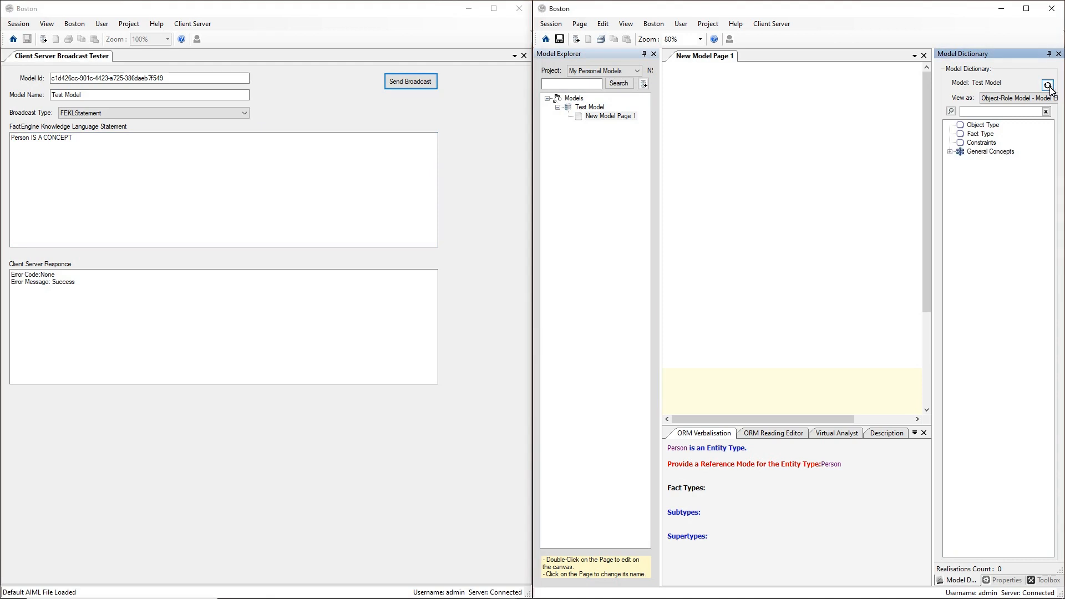
left_click(950, 152)
left_click(985, 161)
right_click(987, 162)
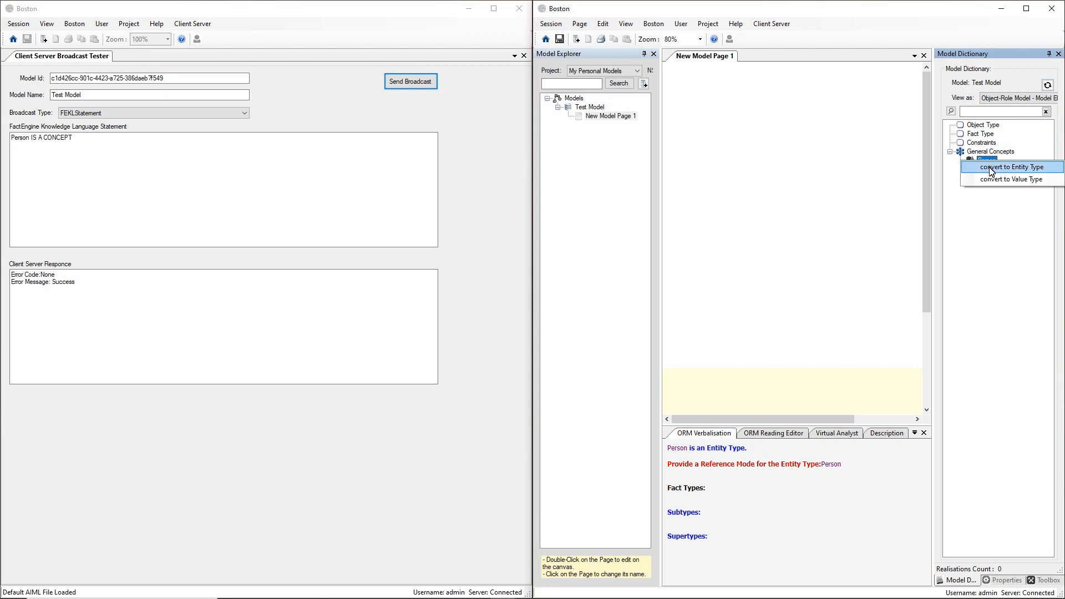
left_click(991, 171)
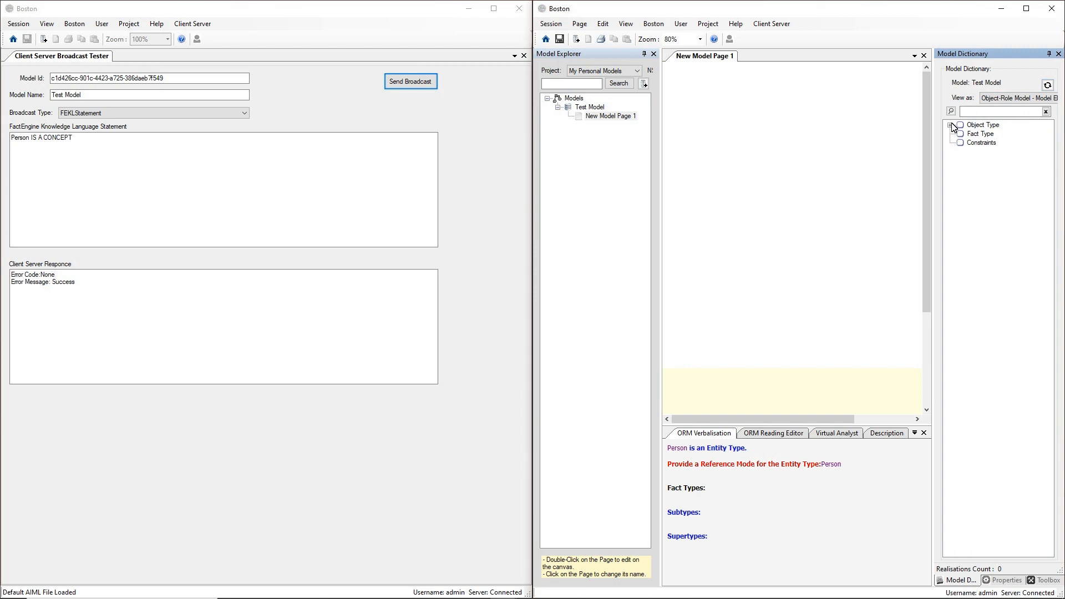
left_click(959, 127)
left_click_drag(982, 135, 730, 156)
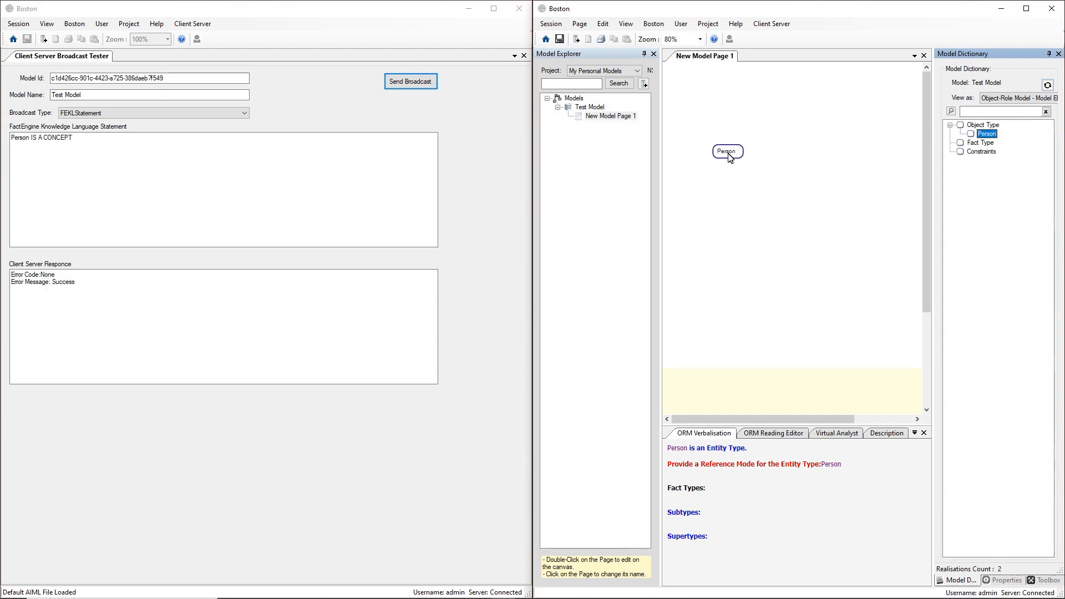